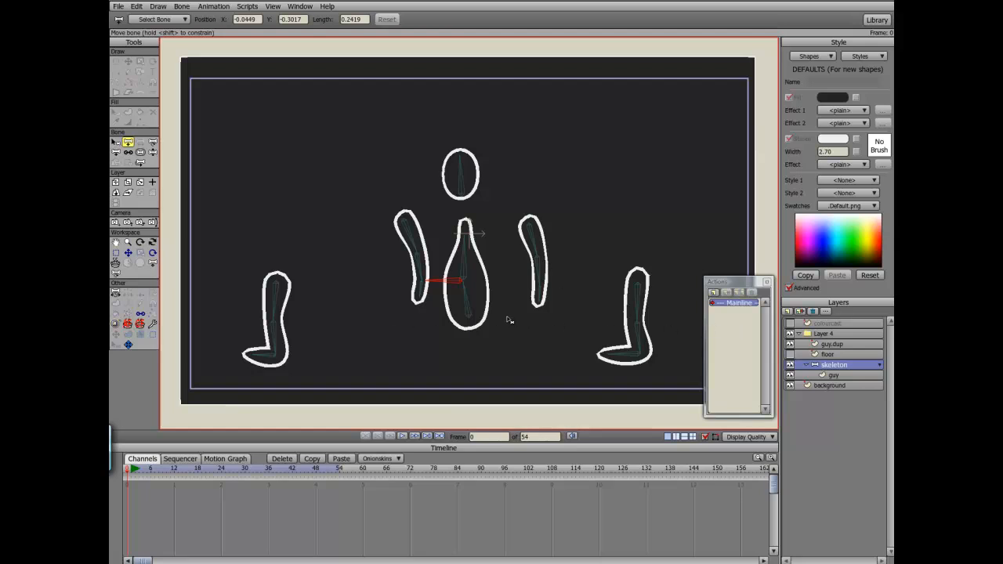
Display the skeleton's bone parent links with the Reparent Bone tool and make the floor layer visible.
key(p)
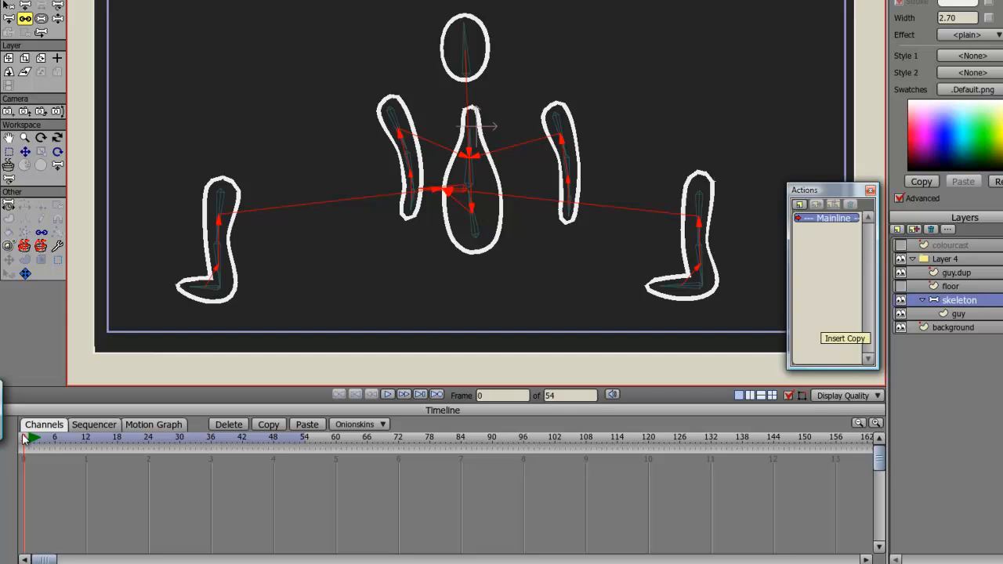
click(901, 287)
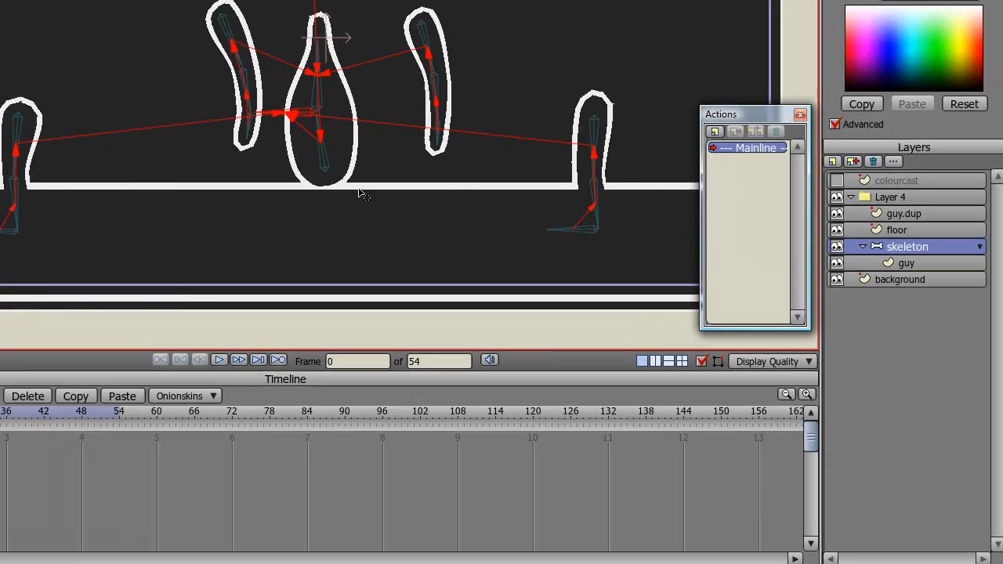
Select the floor, guy and guy.dup layers in turn to examine how the shapes are layered around the floor.
key(Up)
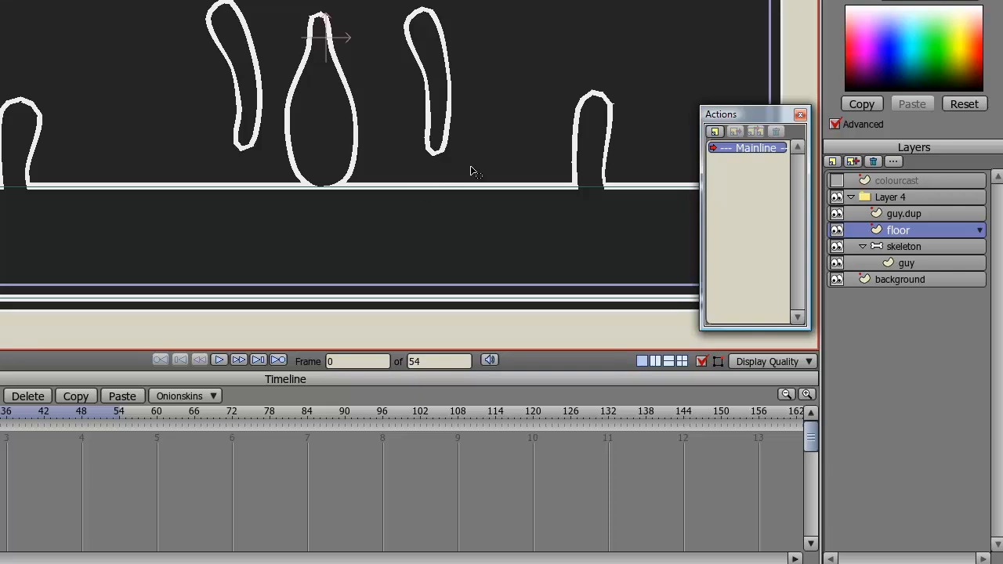
key(Down)
key(Down)
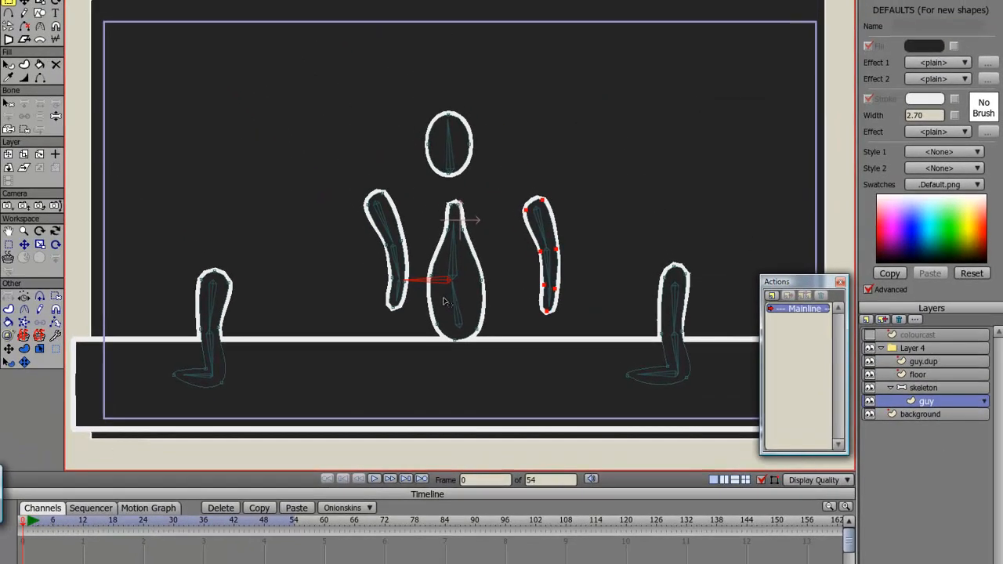
click(925, 362)
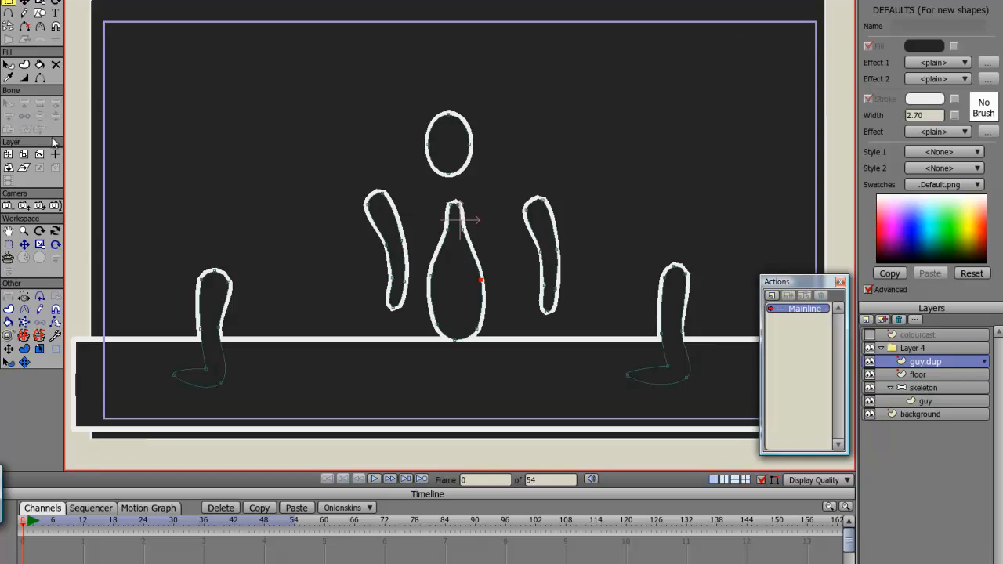
At frame 1 on the skeleton layer, pose the legs in a stride with one foot forward and the other back.
key(Right)
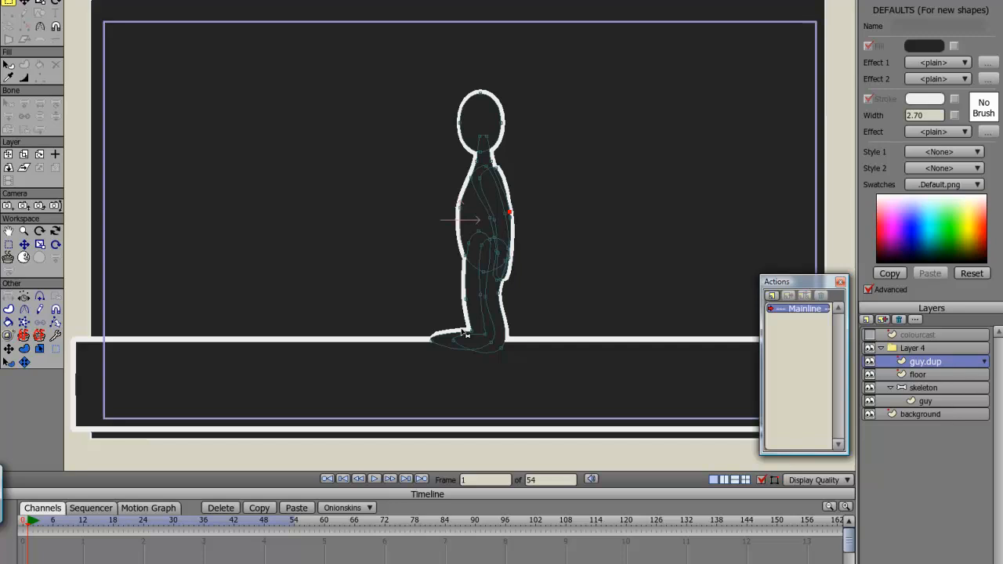
key(Down)
key(Down)
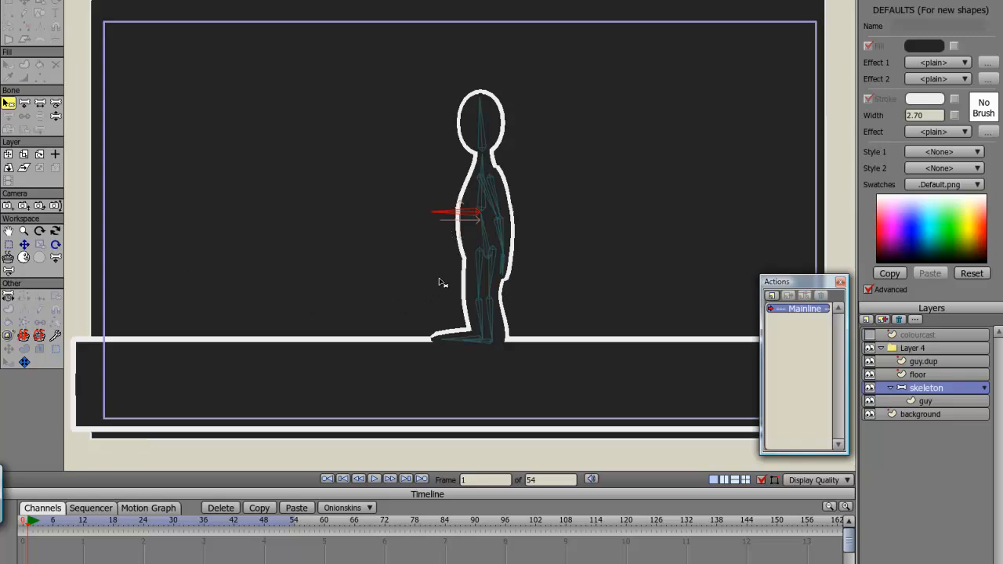
key(z)
drag(489, 333, 459, 332)
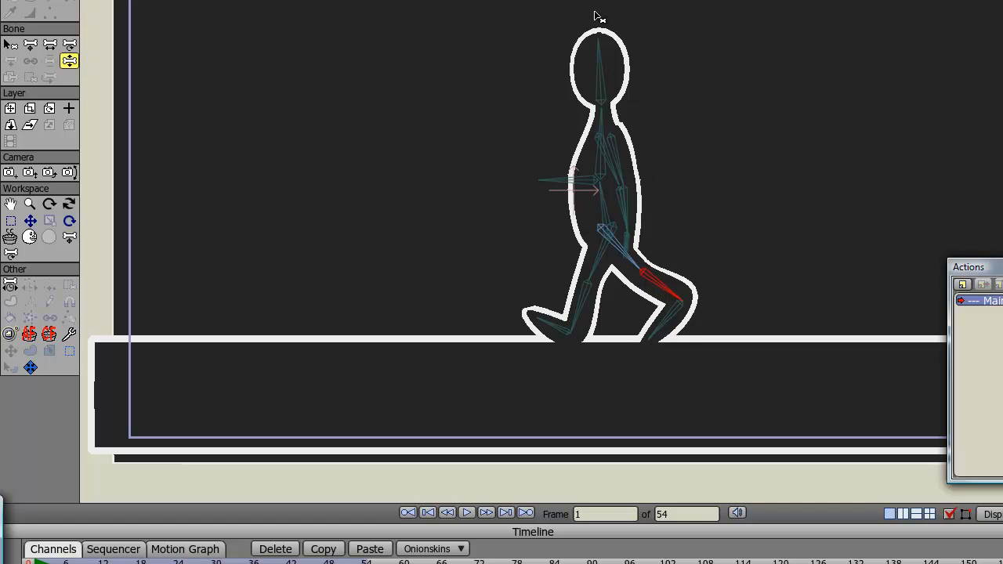
At frame 1, swing one arm backward and the other forward, and fine-tune the leg pose.
drag(621, 182, 671, 198)
drag(631, 158, 635, 156)
drag(663, 193, 660, 195)
drag(550, 186, 549, 185)
drag(586, 156, 585, 154)
drag(546, 188, 544, 185)
drag(617, 244, 626, 264)
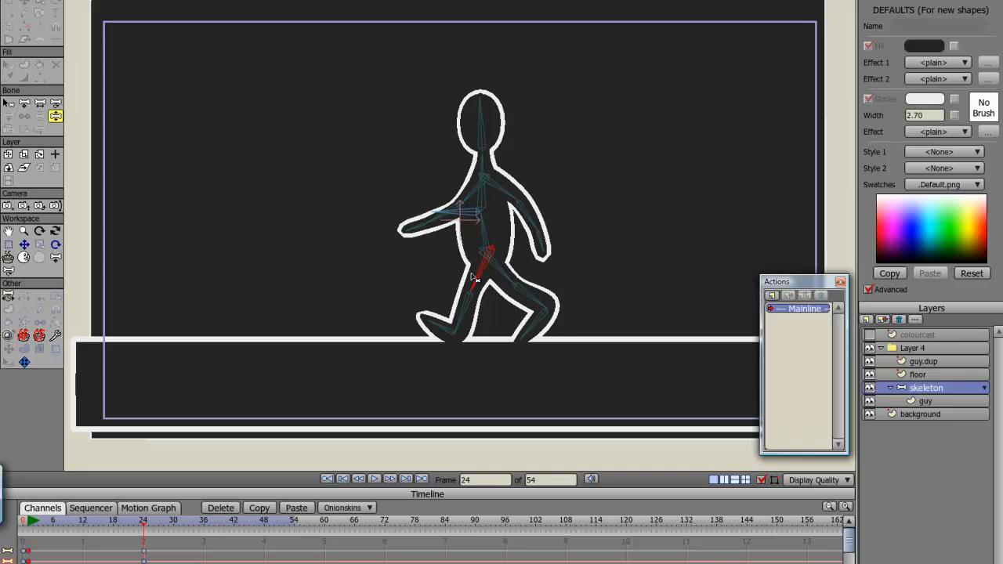
Step back and forth through the frames before frame 24 to examine the motion and locate the middle of the cycle.
key(Left)
key(Left)
key(Left)
key(Left)
key(Left)
key(Left)
key(Left)
key(Left)
key(Left)
key(Left)
key(Left)
key(Left)
key(Left)
key(Left)
key(Left)
key(Left)
key(Left)
key(Left)
key(Left)
key(Left)
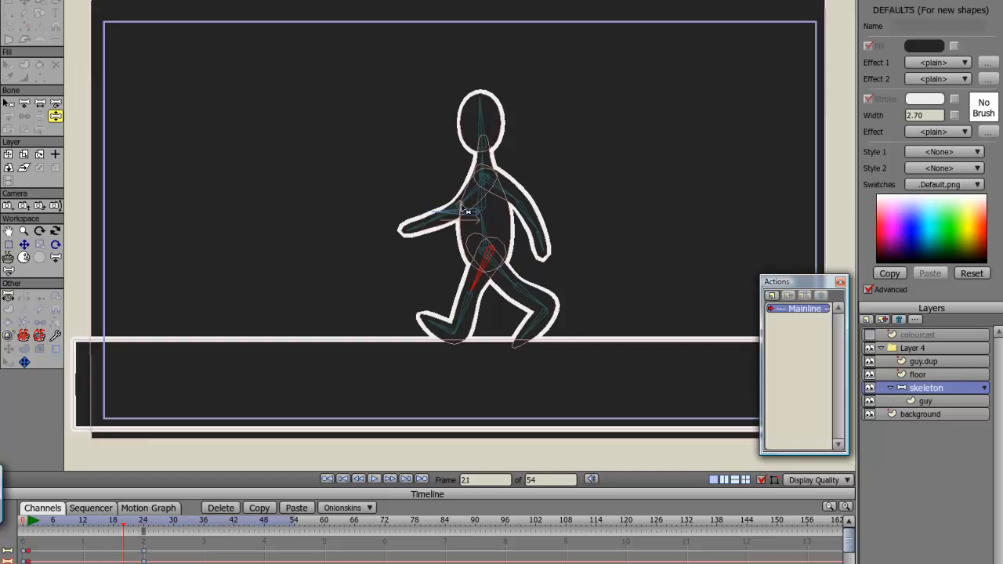
key(Right)
key(Right)
key(Right)
key(Right)
key(Right)
key(Right)
key(Right)
key(Right)
key(Right)
key(Right)
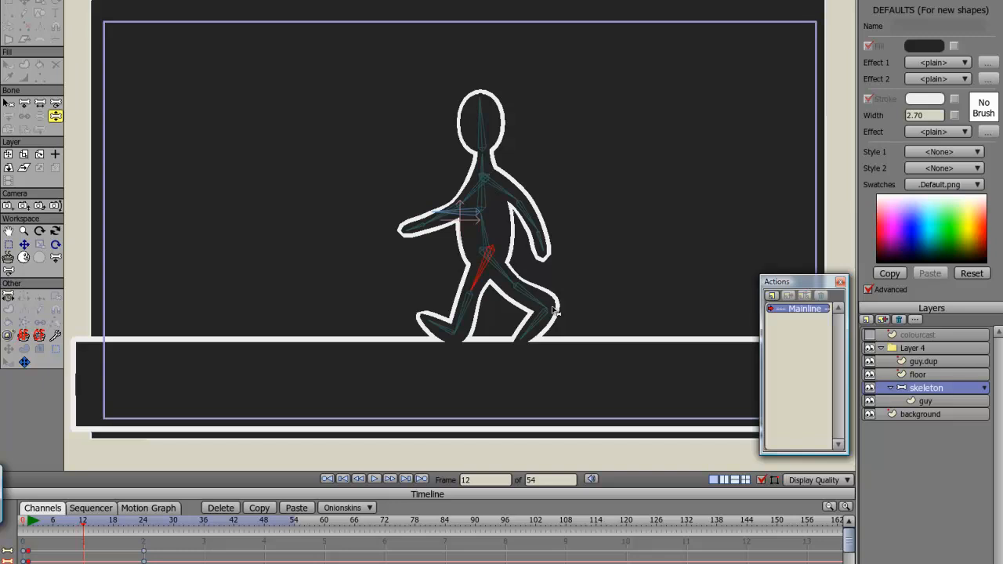
At frame 12, reverse the stride by swinging the rear leg forward and the front leg back.
key(ctrl+shift+z)
key(ctrl+shift+z)
key(ctrl+shift+z)
key(ctrl+shift+z)
key(ctrl+shift+z)
key(ctrl+shift+z)
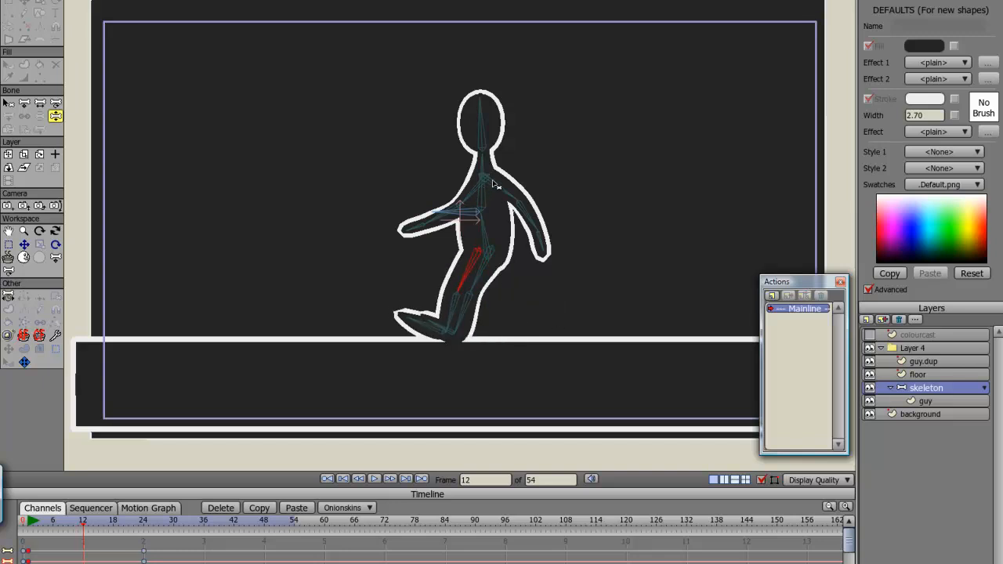
key(ctrl+shift+z)
key(ctrl+shift+z)
key(ctrl+shift+z)
key(ctrl+shift+z)
key(ctrl+shift+z)
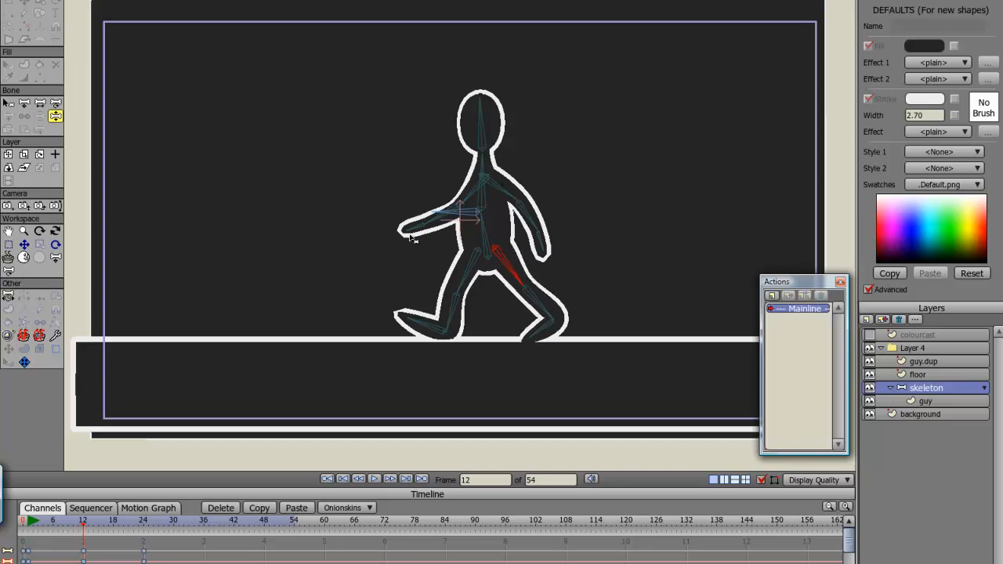
key(ctrl+shift+z)
key(ctrl+shift+z)
key(ctrl+shift+z)
key(ctrl+shift+z)
key(ctrl+shift+z)
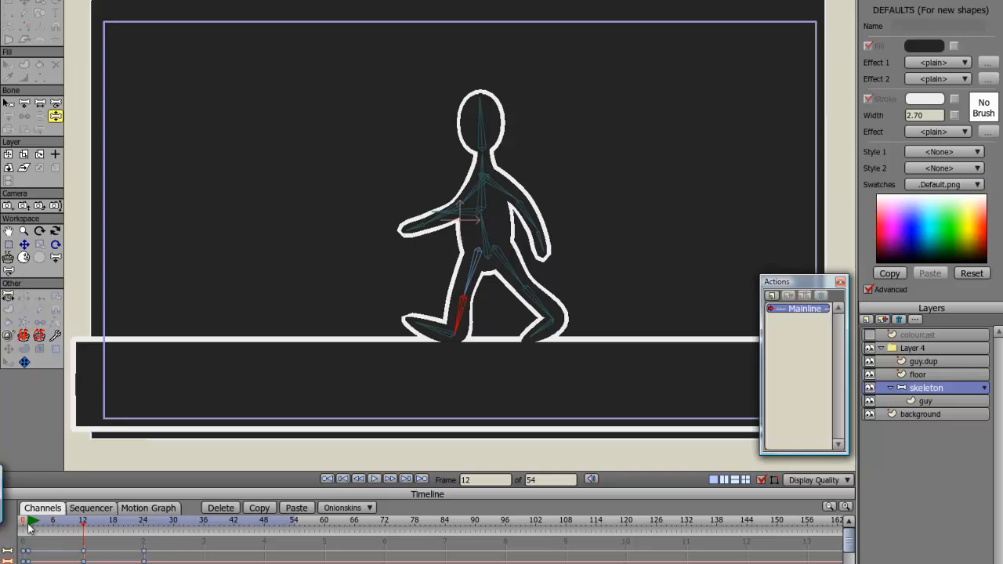
At frame 12, swap the arm poses so each arm swings opposite to its frame 1 position.
key(ctrl+shift+z)
key(ctrl+shift+z)
key(ctrl+shift+z)
key(ctrl+shift+z)
key(ctrl+shift+z)
key(ctrl+shift+z)
key(ctrl+shift+z)
key(ctrl+shift+z)
key(ctrl+shift+z)
key(ctrl+shift+z)
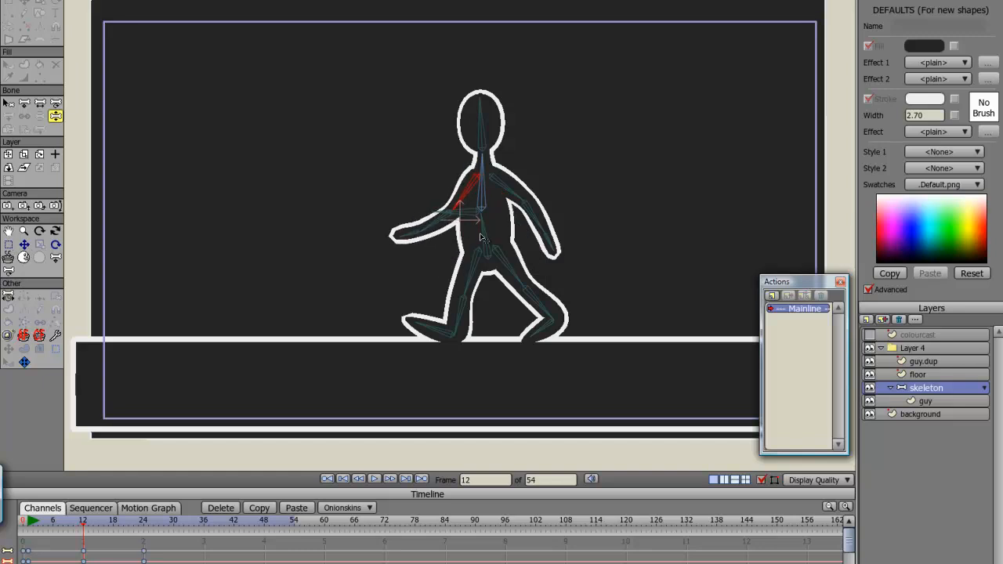
drag(443, 225, 441, 224)
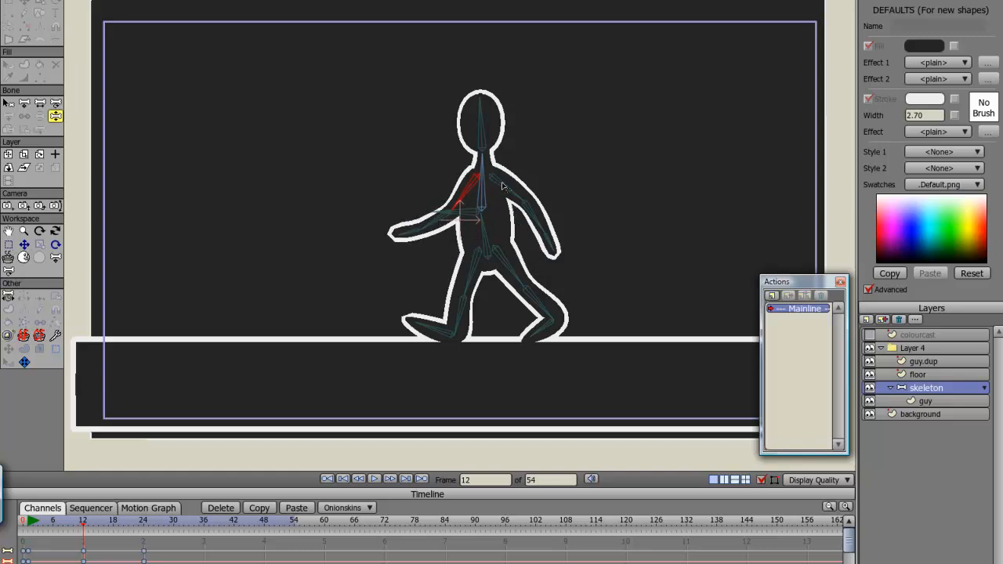
Play back the walk and return to frame 1 to examine the starting leg pose.
key(space)
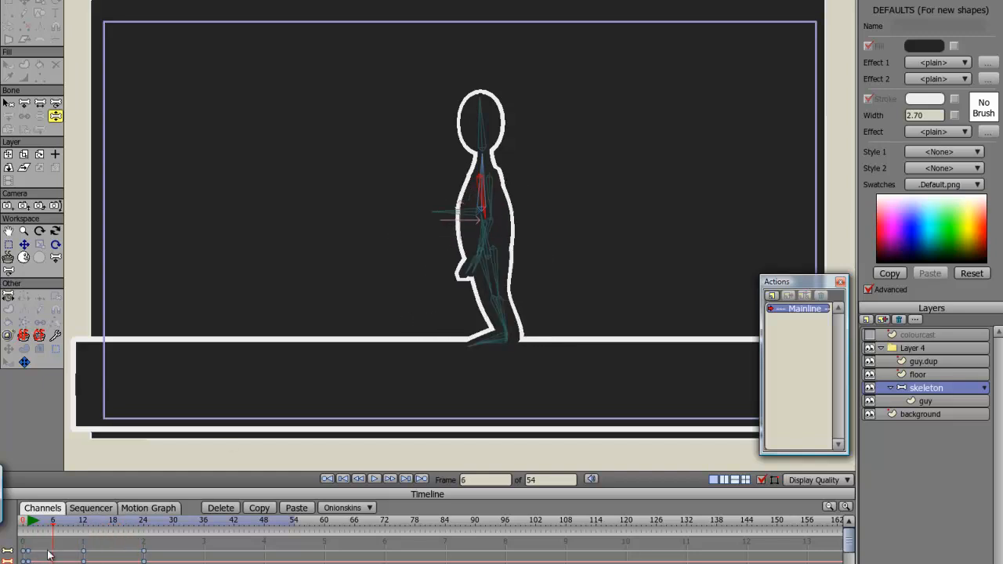
key(Left)
key(Left)
key(Left)
key(Left)
key(Left)
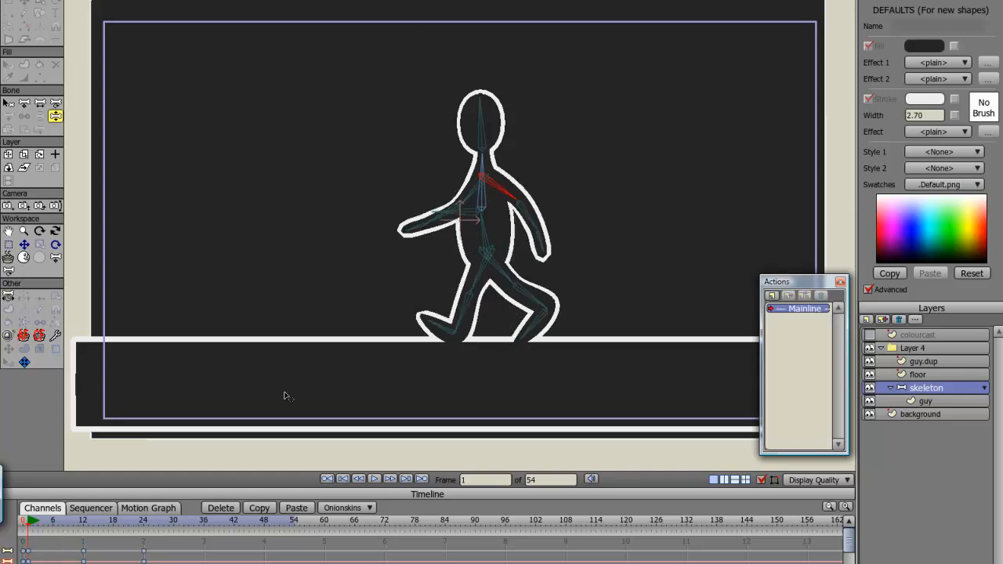
click(508, 249)
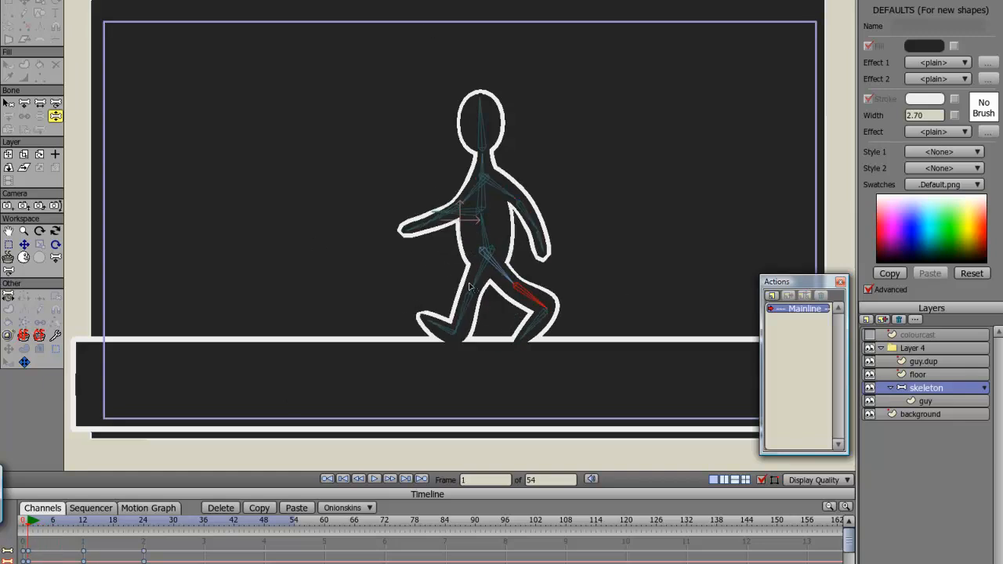
At frames 6 and 18, bend the passing leg's knee so its foot lifts off the floor.
key(Right)
key(Right)
key(Right)
key(Right)
key(Right)
drag(504, 323, 513, 279)
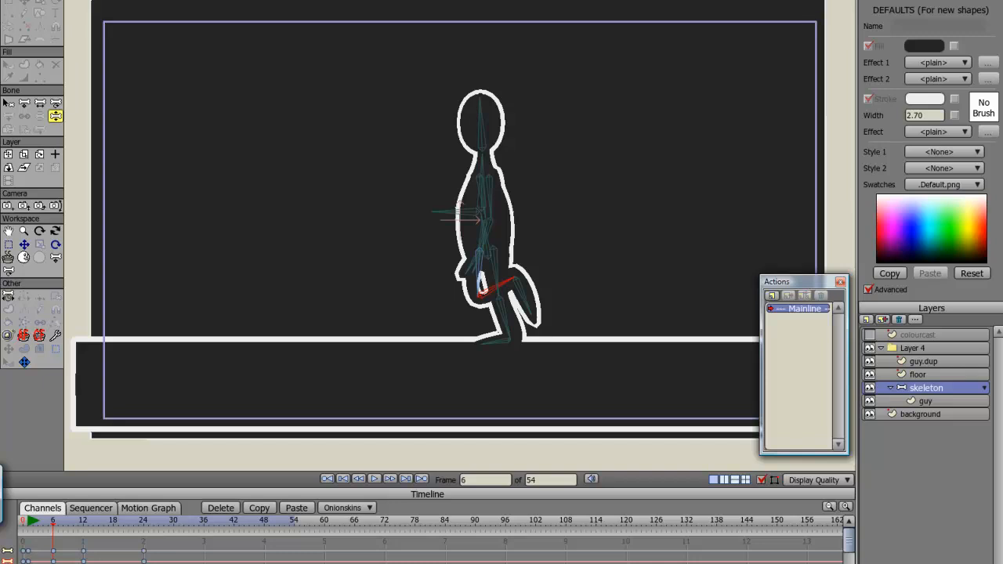
click(114, 521)
drag(506, 324, 515, 295)
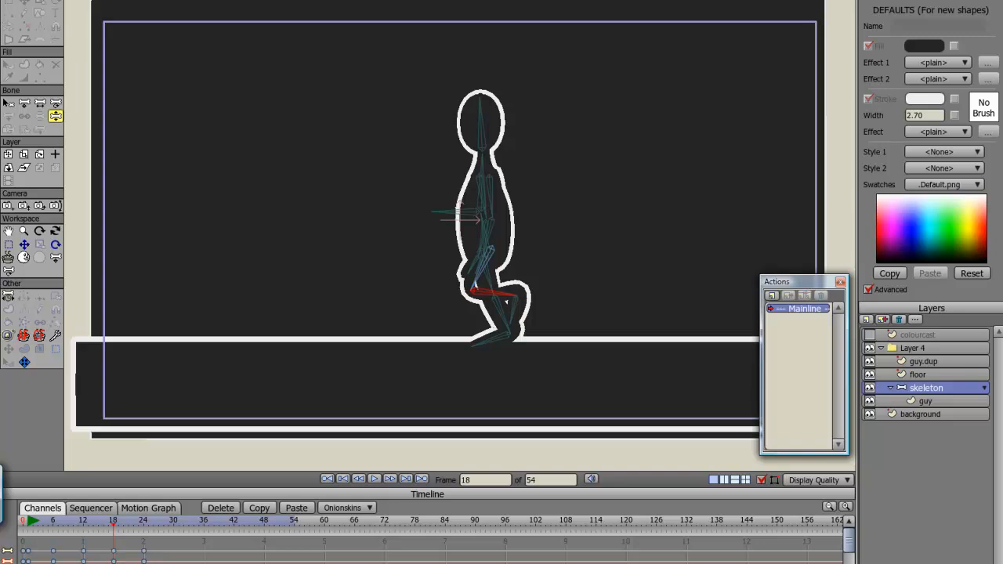
Play the walk and step through the frames leading up to frame 12 to examine the leg motion.
key(space)
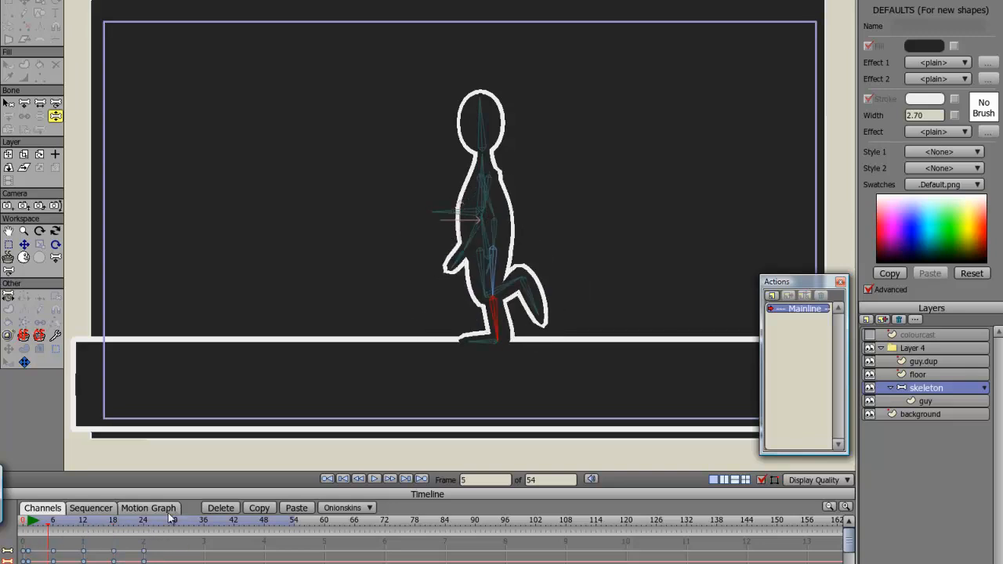
key(space)
drag(147, 525, 75, 524)
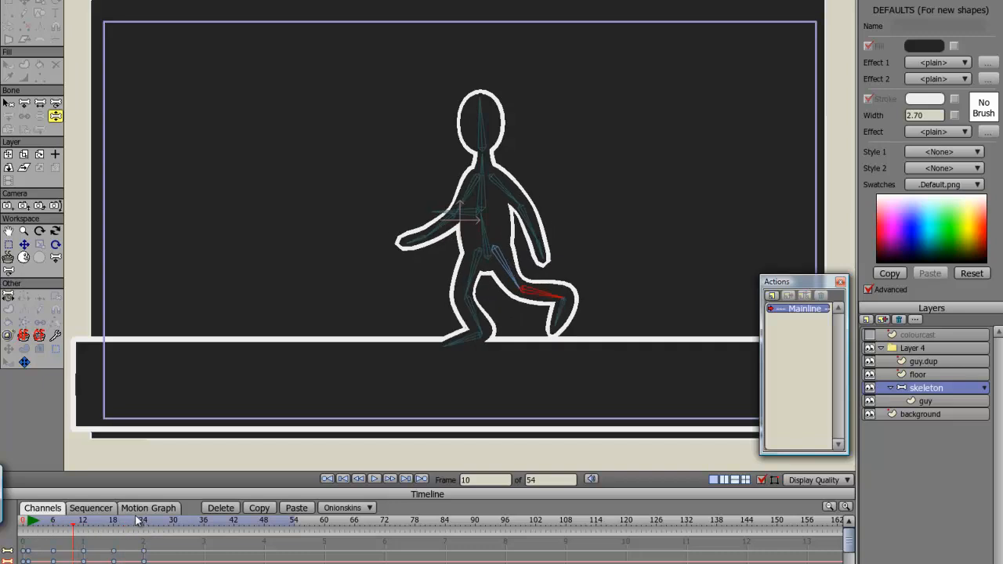
key(Left)
key(Left)
key(Right)
key(Right)
key(Right)
key(Right)
key(Right)
key(Right)
key(Left)
key(Left)
key(Left)
key(Left)
key(Left)
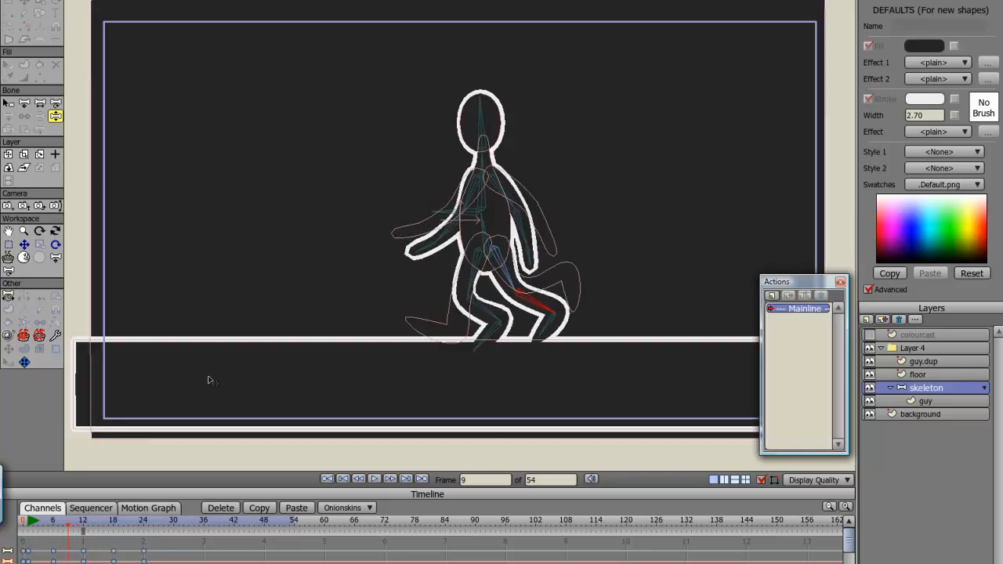
At frame 10, extend the front leg forward with its toes raised ahead of the frame 12 contact pose.
key(Right)
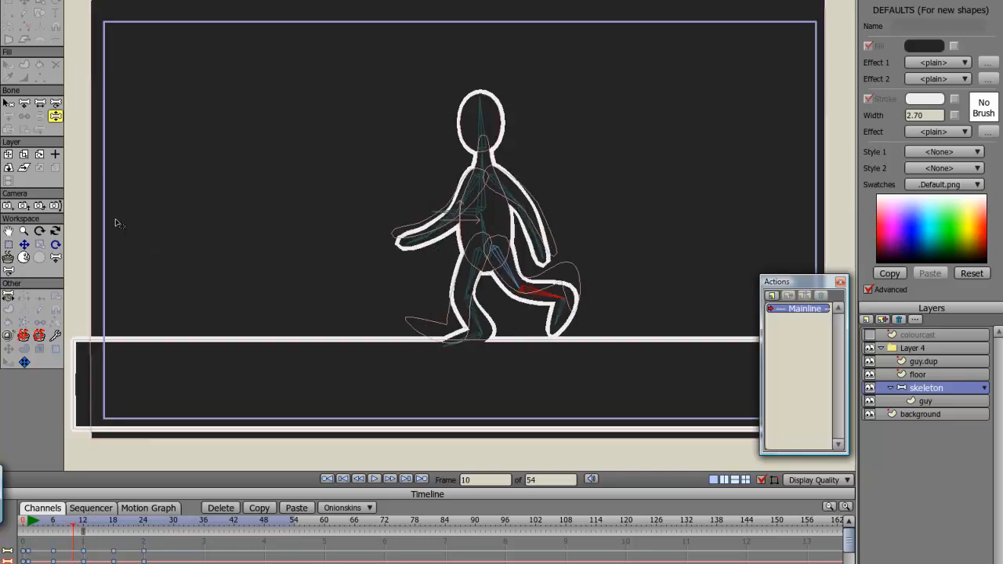
key(Left)
key(Left)
key(Right)
key(Right)
drag(475, 323, 439, 322)
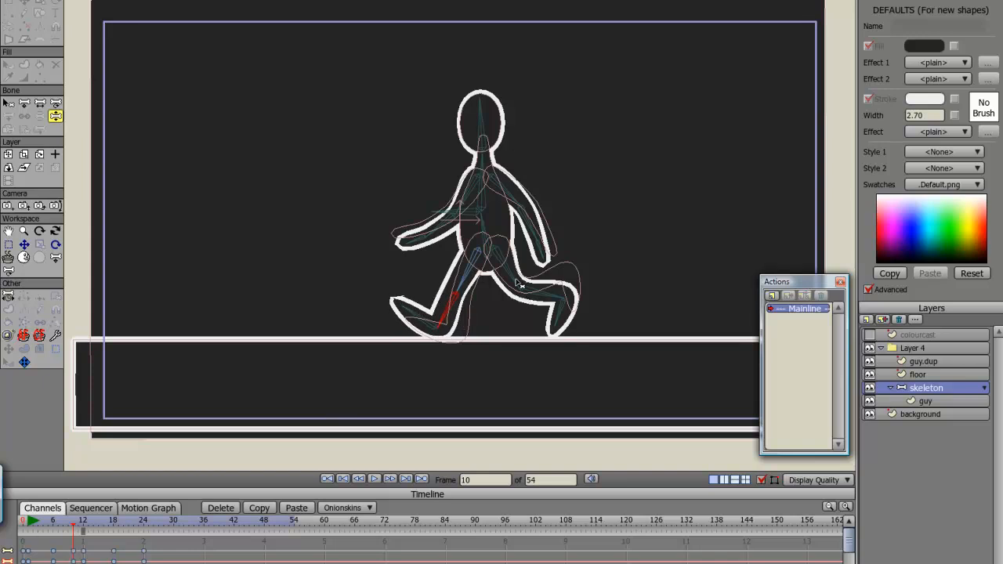
Step through the frames around frames 6 to 17 to check the leg motion in the first step.
key(Left)
key(Left)
key(Left)
key(Left)
key(Left)
key(Right)
key(Right)
key(Right)
key(Right)
key(Right)
key(Right)
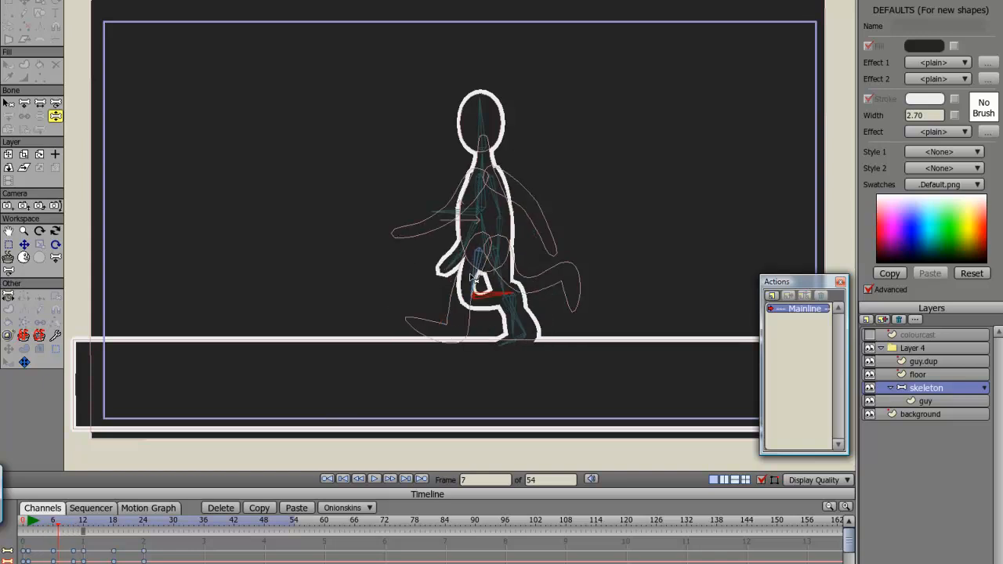
key(Right)
key(Right)
key(Right)
key(Right)
key(Right)
key(Right)
key(Right)
key(Right)
key(Right)
key(Right)
key(Right)
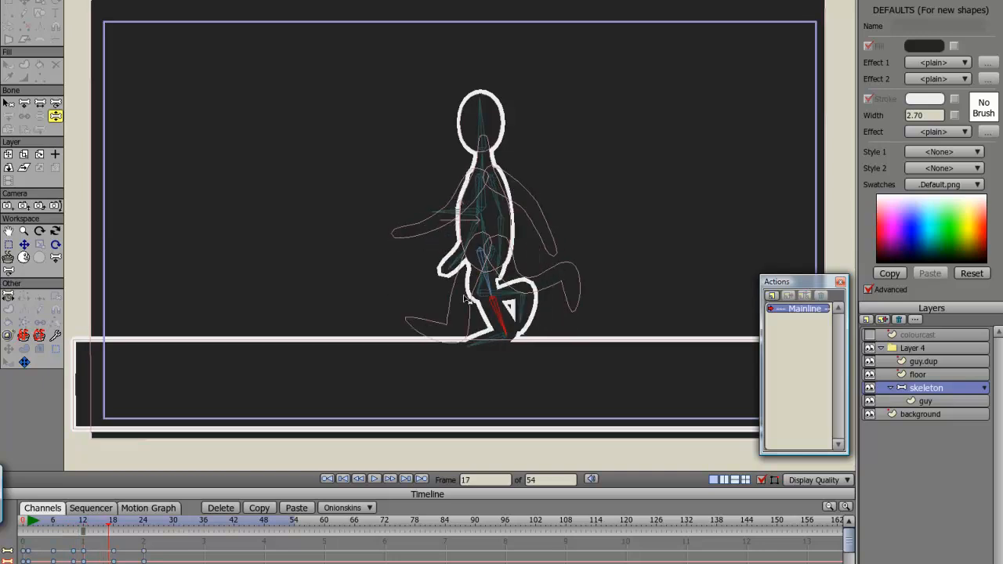
At frame 22, extend the front leg forward with its toes raised ahead of the frame 24 contact pose.
key(Right)
key(Right)
key(Right)
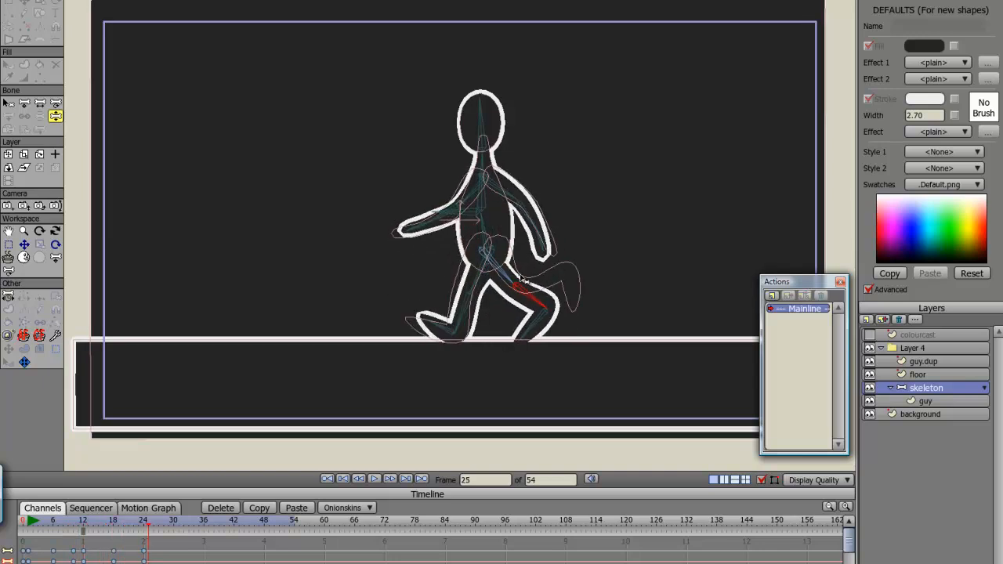
key(Left)
key(Left)
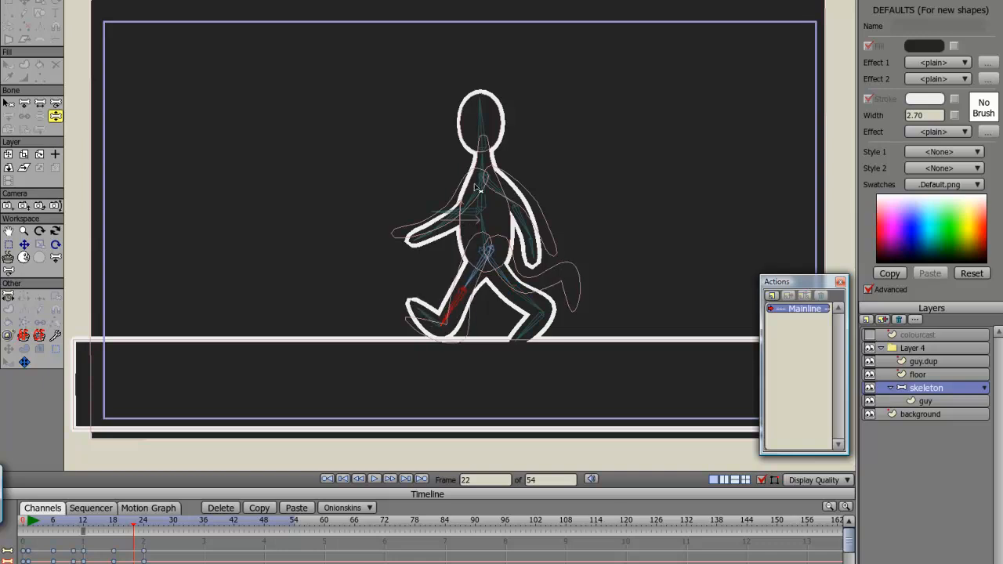
drag(510, 185, 513, 184)
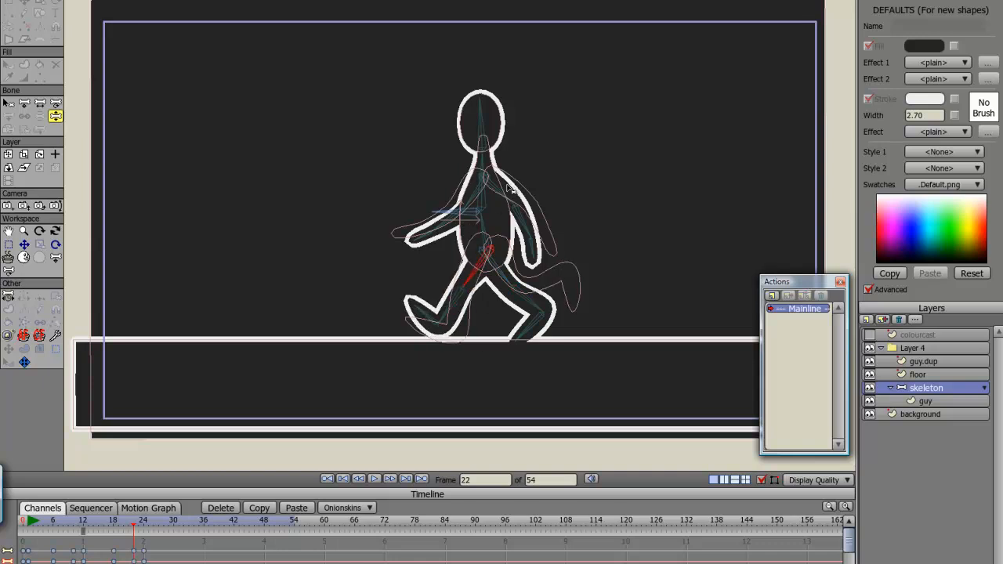
Play the walk cycle from the start and examine the poses at its first frames.
click(40, 526)
key(space)
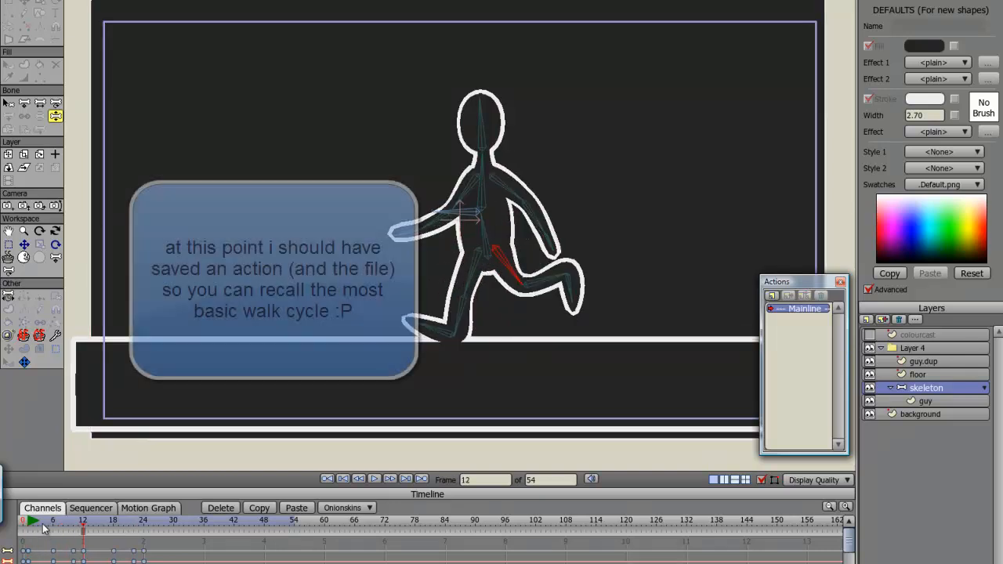
scroll(83, 525, up, 20)
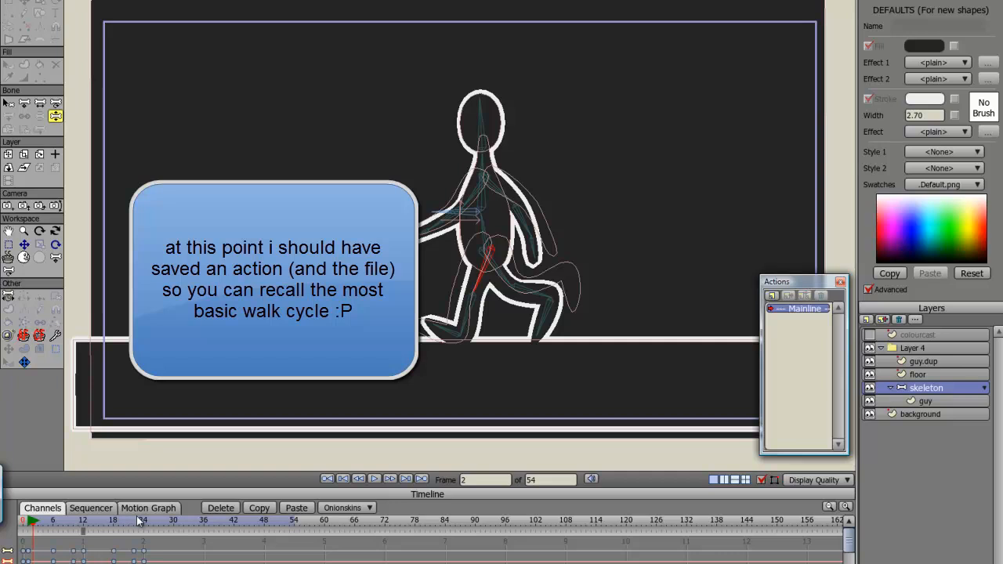
click(29, 523)
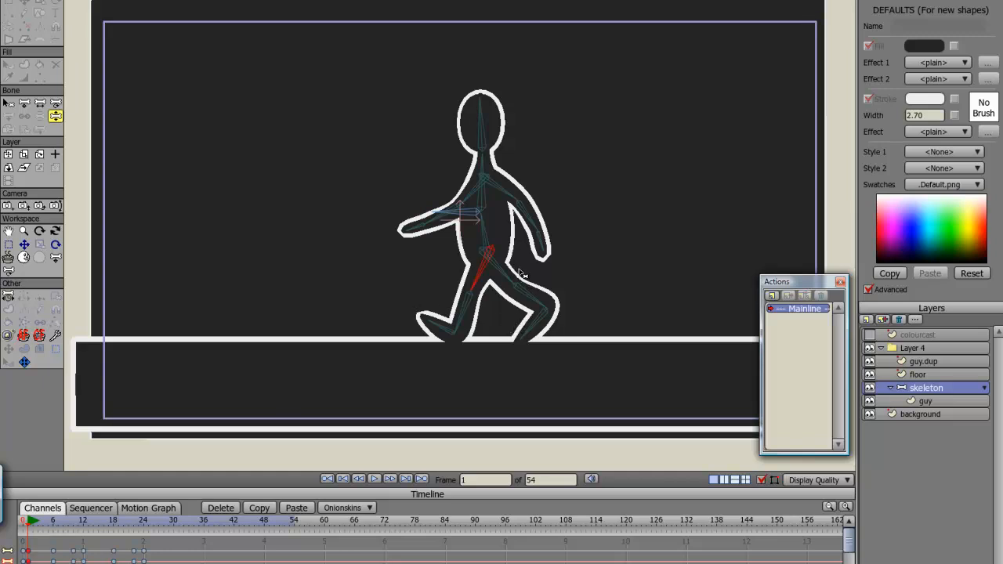
key(Right)
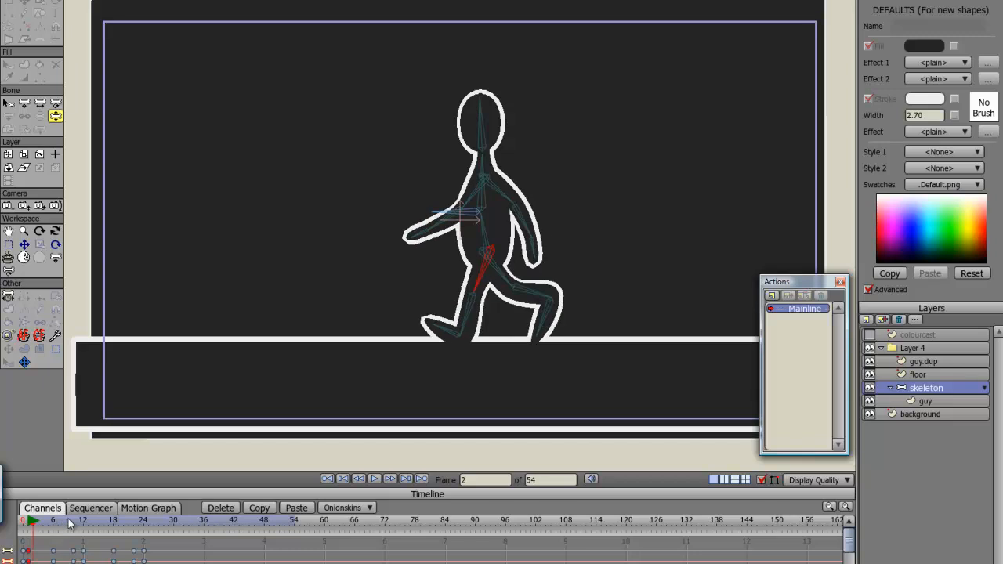
Step through the walk cycle from frame 2 to frame 24 to check the leg and arm poses.
key(Right)
key(Right)
key(Right)
key(Right)
key(Right)
key(Right)
key(Right)
key(Right)
key(Right)
key(Right)
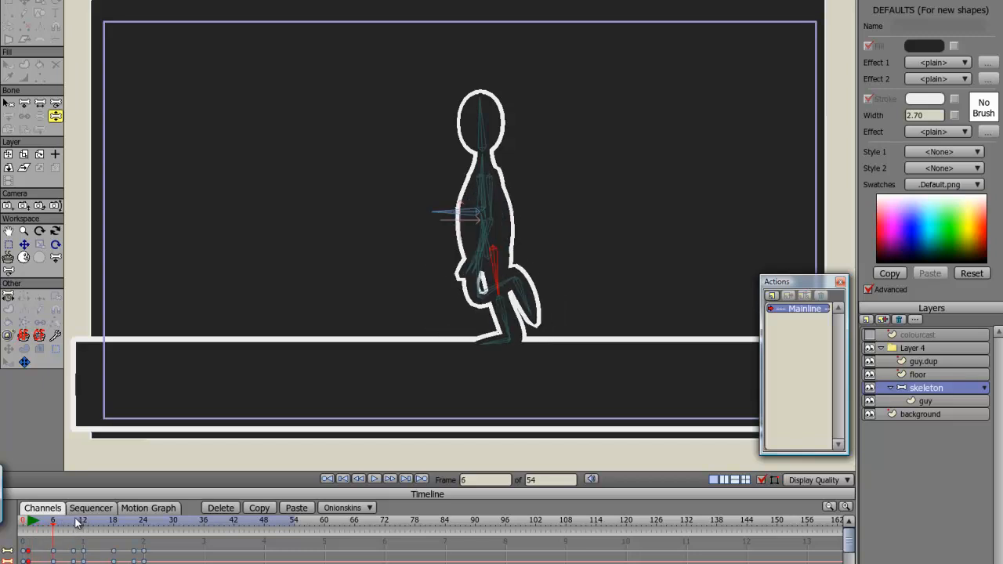
key(Right)
key(Right)
key(Right)
key(Right)
key(Right)
key(Right)
key(Right)
key(Right)
key(Right)
key(Right)
key(Right)
key(Right)
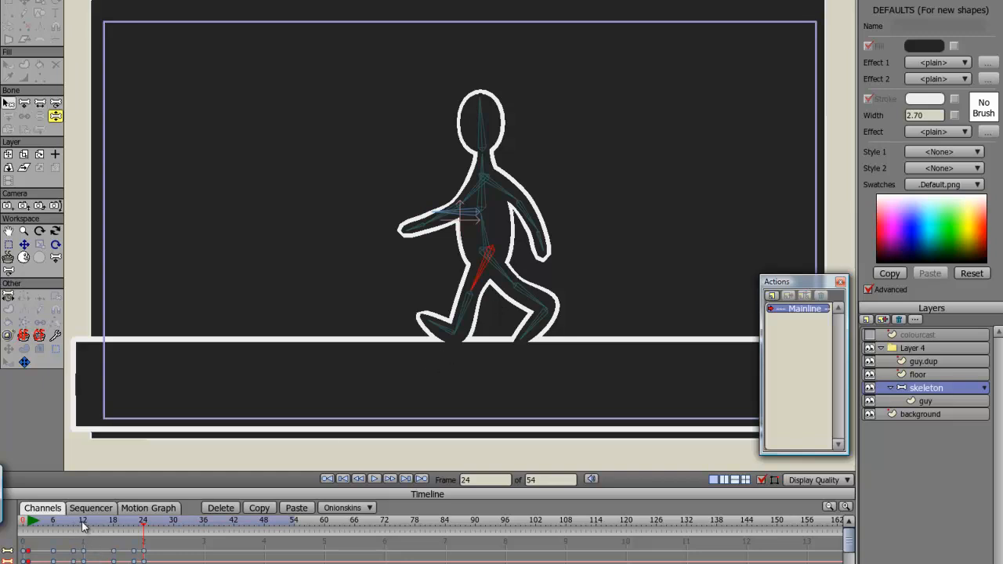
Select both foot bones of the character at frame 24.
key(z)
key(g)
key(Return)
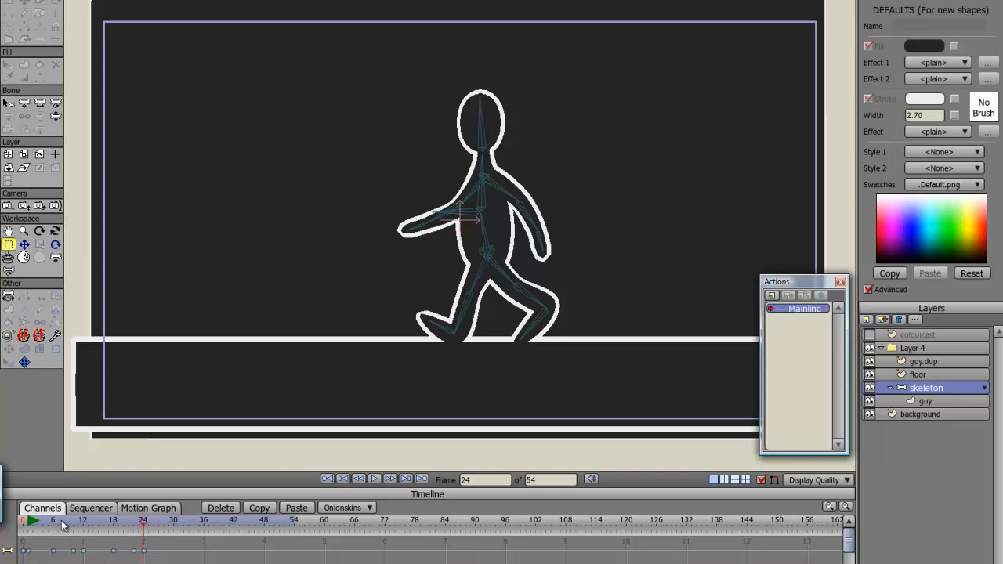
key(Tab)
key(Tab)
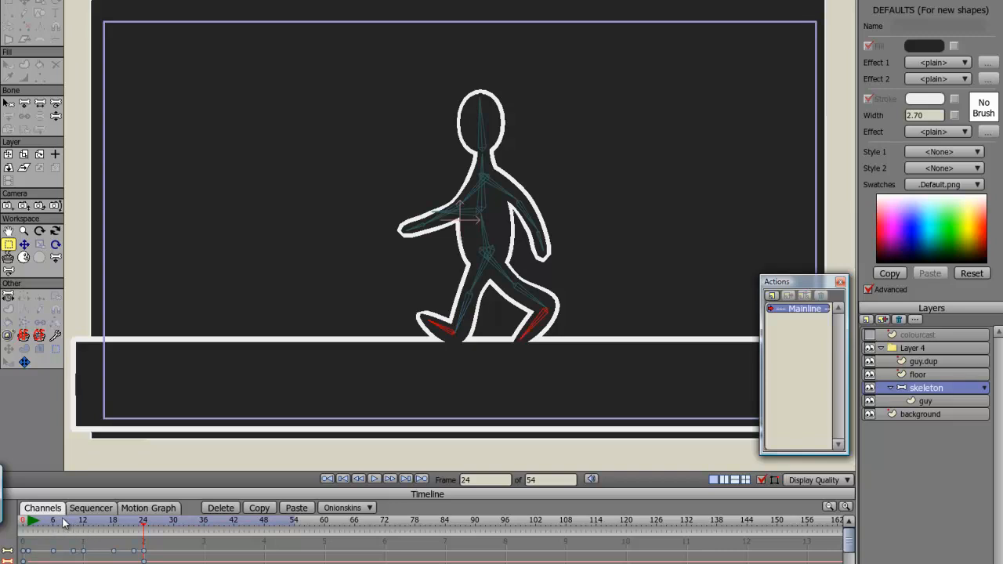
key(t)
key(z)
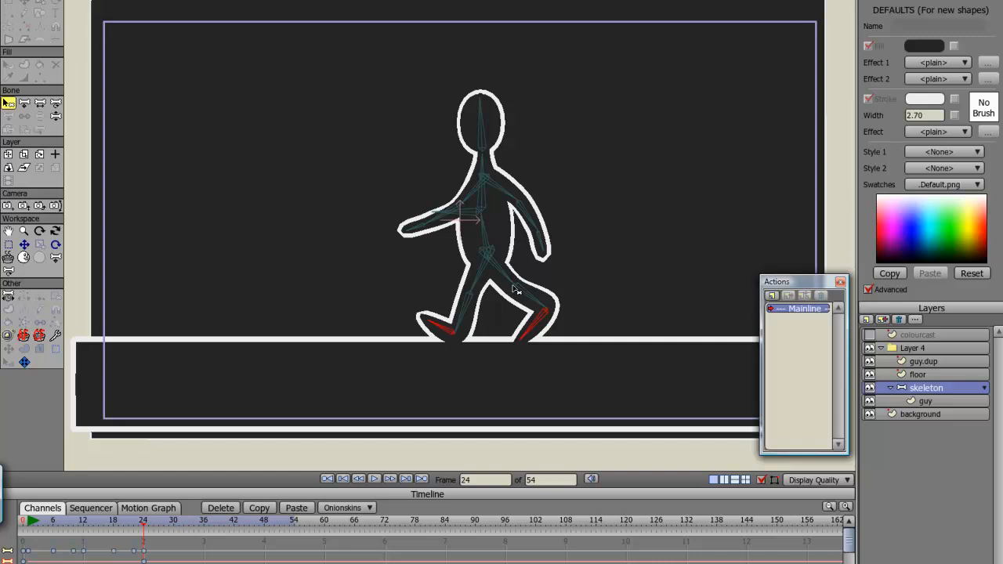
Check the foot positions around frame 22 and key both foot bones at frame 23.
key(ctrl+Left)
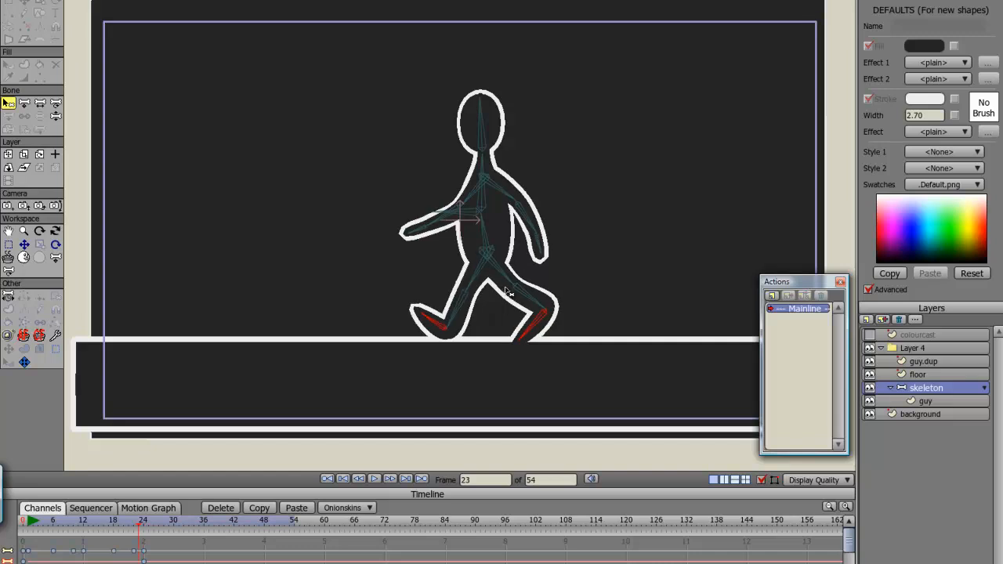
key(Left)
key(Left)
key(Left)
key(Left)
key(Left)
key(Left)
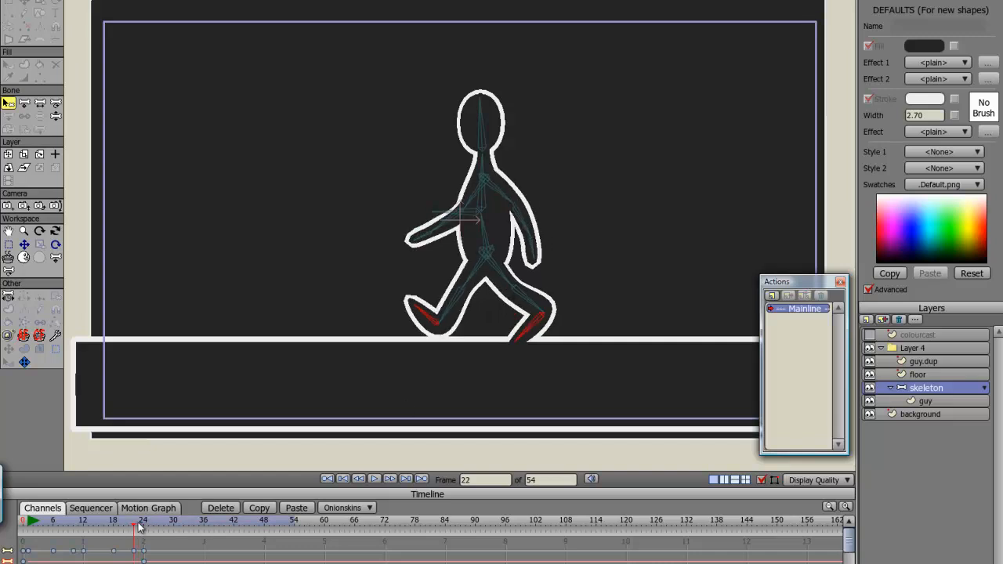
key(Right)
key(Right)
key(Right)
key(Right)
key(Right)
key(Right)
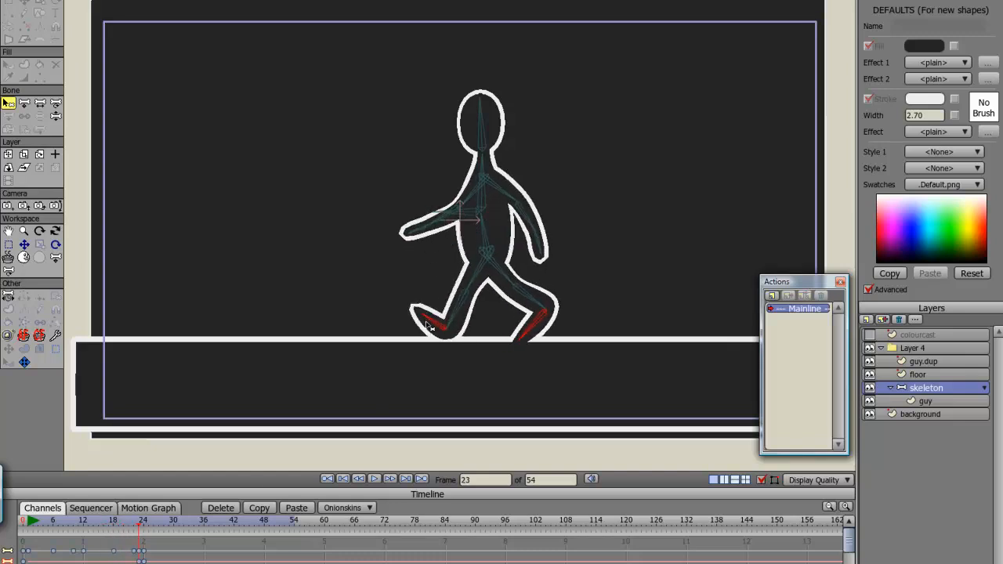
Key both foot bones on every remaining frame of the cycle, working back from frame 22 to the start.
key(Left)
key(Left)
key(Left)
key(Left)
key(Left)
key(Left)
key(Left)
key(Left)
key(Left)
key(Left)
key(Left)
key(Left)
key(Left)
key(Left)
key(Left)
key(Left)
key(Left)
key(Left)
key(Left)
key(Left)
key(Left)
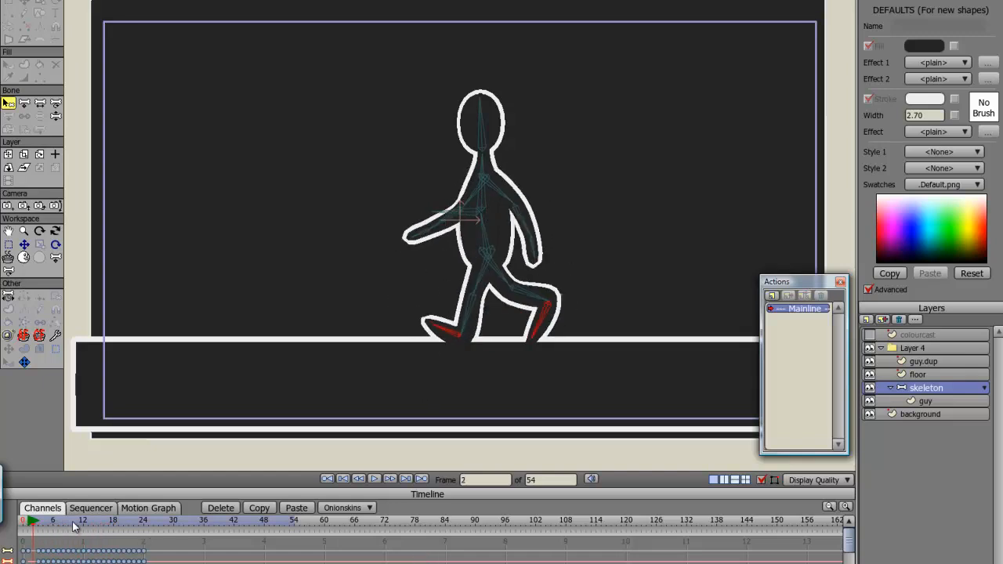
key(Left)
Step through and play the walk cycle, examining the foot placement between frames 2 and 12.
key(Right)
key(Right)
key(Right)
key(Right)
key(Right)
key(Right)
key(Right)
key(Right)
key(Right)
key(Right)
key(Right)
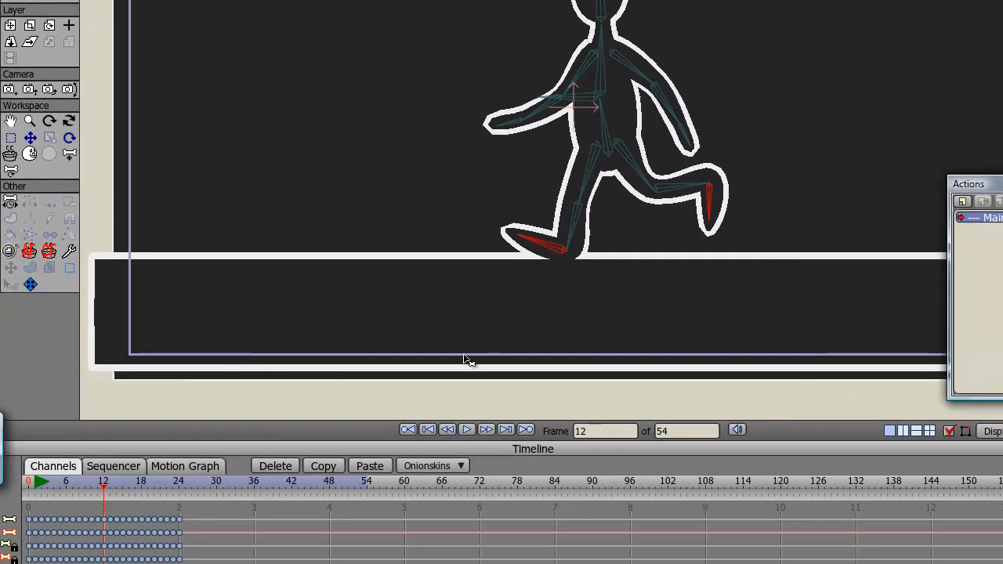
key(space)
key(space)
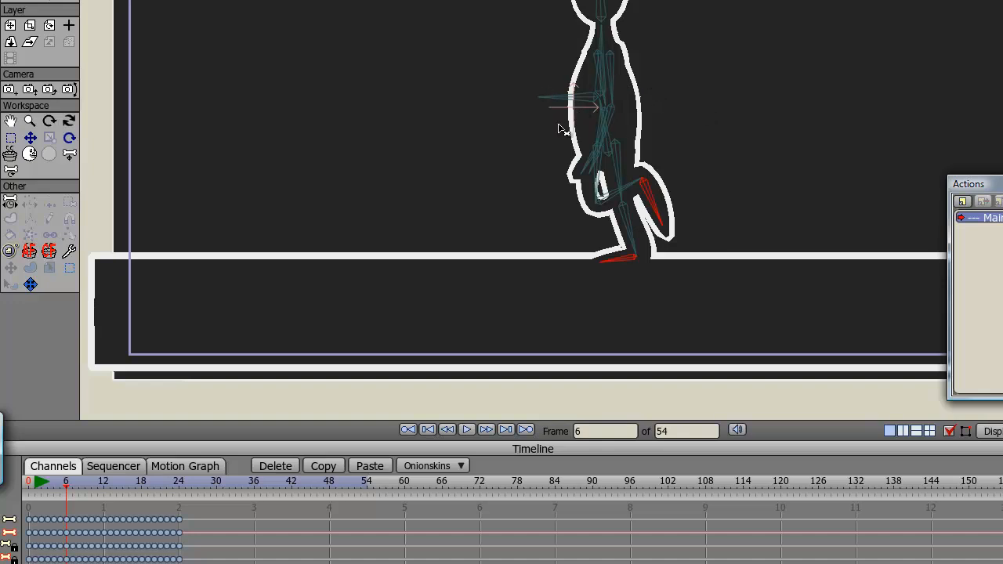
key(Left)
key(Left)
key(Left)
key(Left)
key(Right)
key(Right)
key(Right)
key(Right)
At frame 6, lower the body and shift it slightly backward using the horizontal control bone at the torso.
key(Return)
click(576, 97)
drag(662, 92, 442, 230)
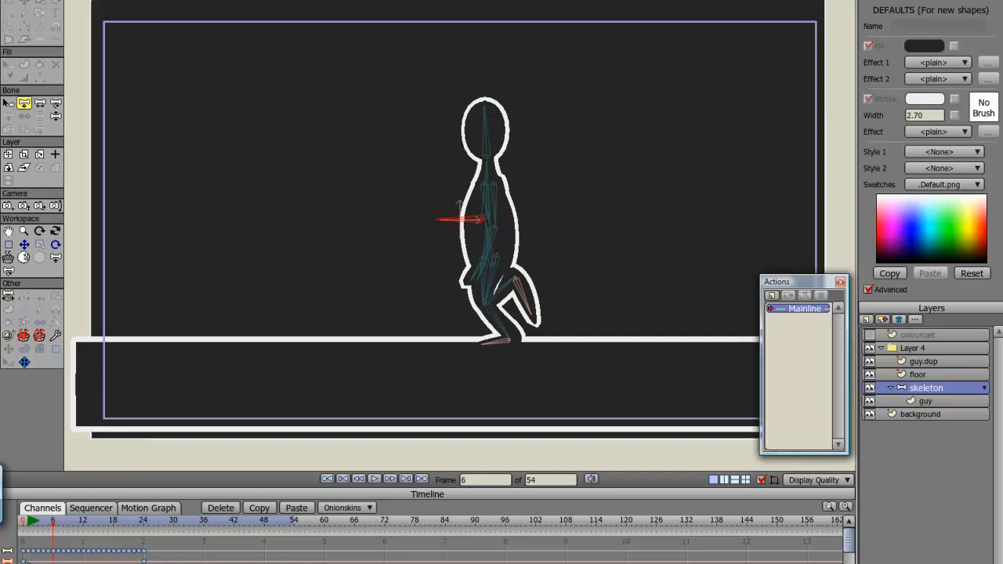
At frame 12, raise the body and shift it forward using the torso control bone.
key(Right)
key(Right)
key(Right)
key(Right)
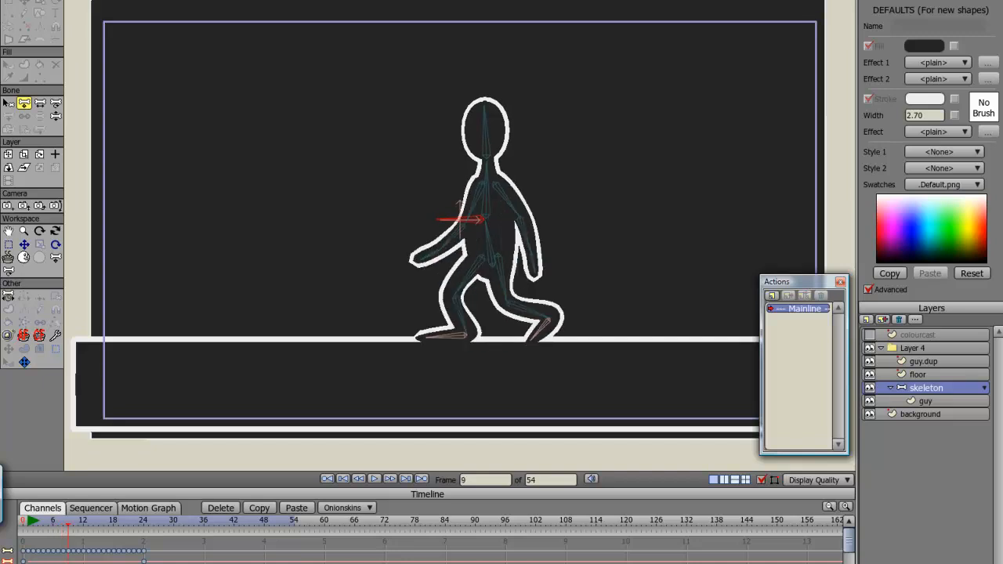
key(Right)
key(Right)
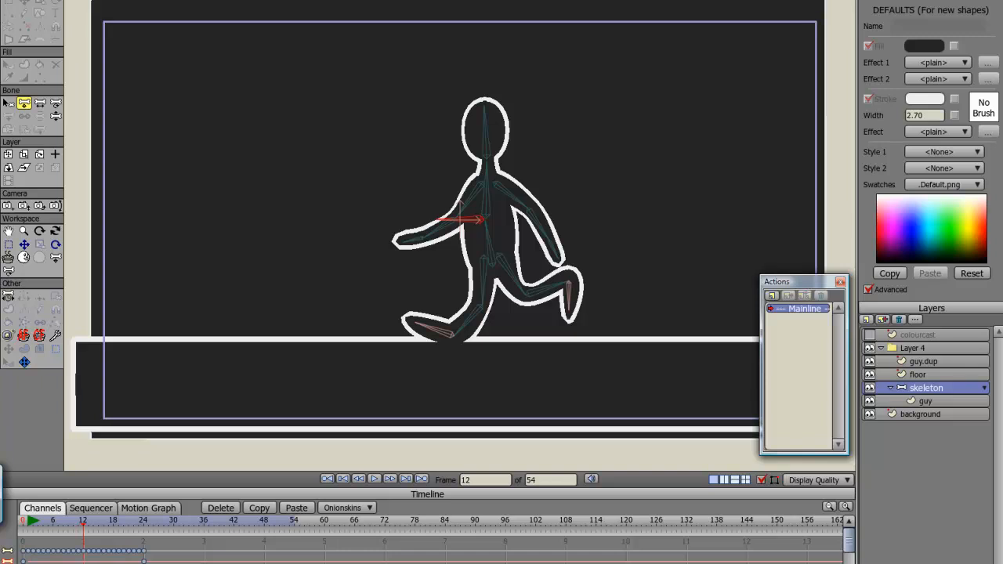
key(ctrl+Left)
key(ctrl+Left)
key(ctrl+Left)
key(ctrl+Left)
key(ctrl+Up)
key(ctrl+Up)
key(ctrl+Up)
key(ctrl+Up)
key(ctrl+Up)
key(ctrl+Up)
key(ctrl+Up)
key(ctrl+Up)
key(ctrl+Up)
key(ctrl+Up)
key(ctrl+Left)
key(ctrl+Left)
key(ctrl+Left)
key(ctrl+Left)
key(ctrl+Left)
key(ctrl+Left)
key(ctrl+Left)
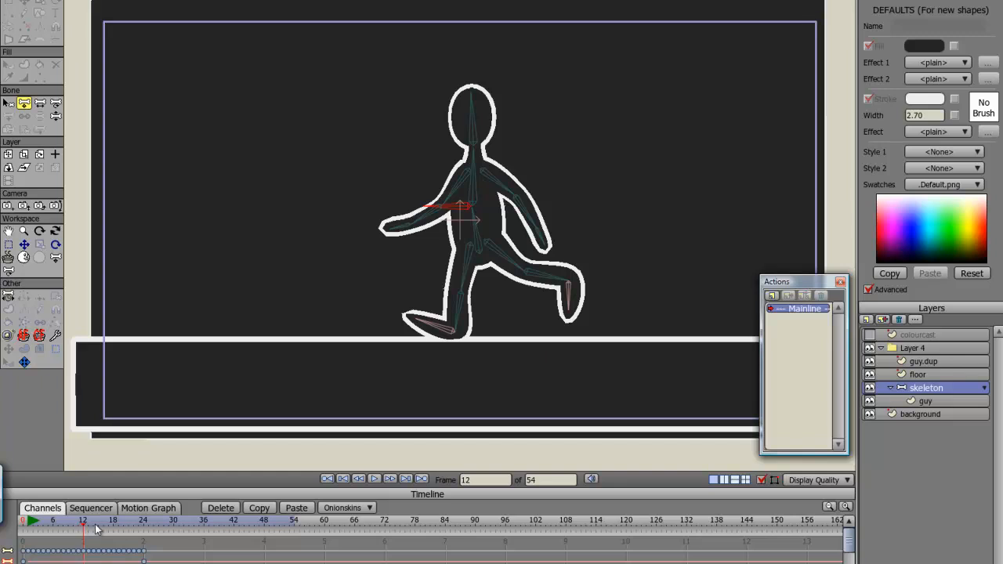
At frame 18, place the body in the same lowered position as at frame 6.
key(Right)
key(Right)
key(Right)
key(Right)
key(Right)
key(Right)
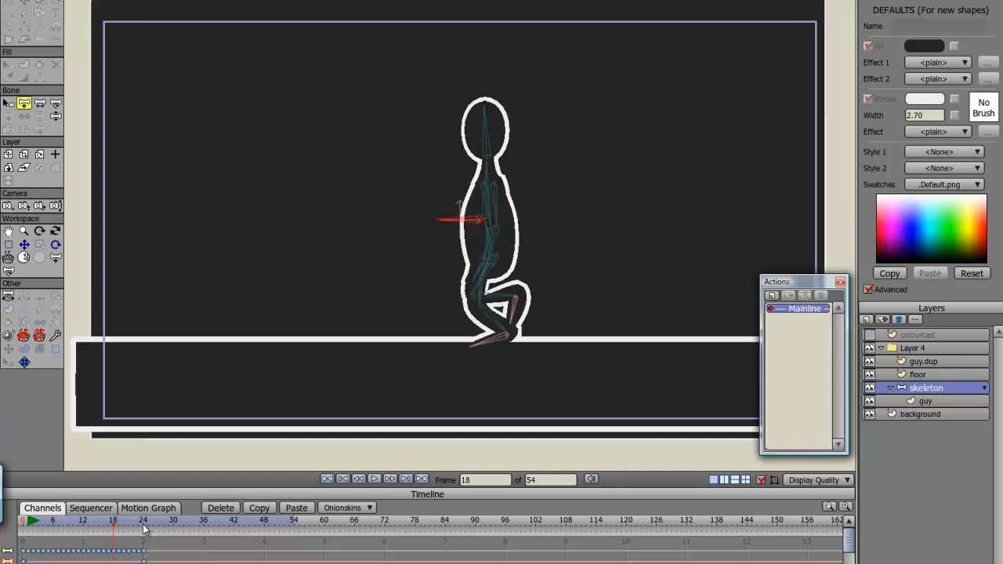
At frame 24, match the raised, forward body position of frame 12 and play the cycle to check the body's bounce.
key(Left)
key(Left)
key(Left)
key(Left)
key(Left)
key(Left)
key(Left)
key(Left)
key(Left)
key(Left)
key(Left)
key(Left)
key(Left)
key(Left)
key(Left)
key(Left)
key(Left)
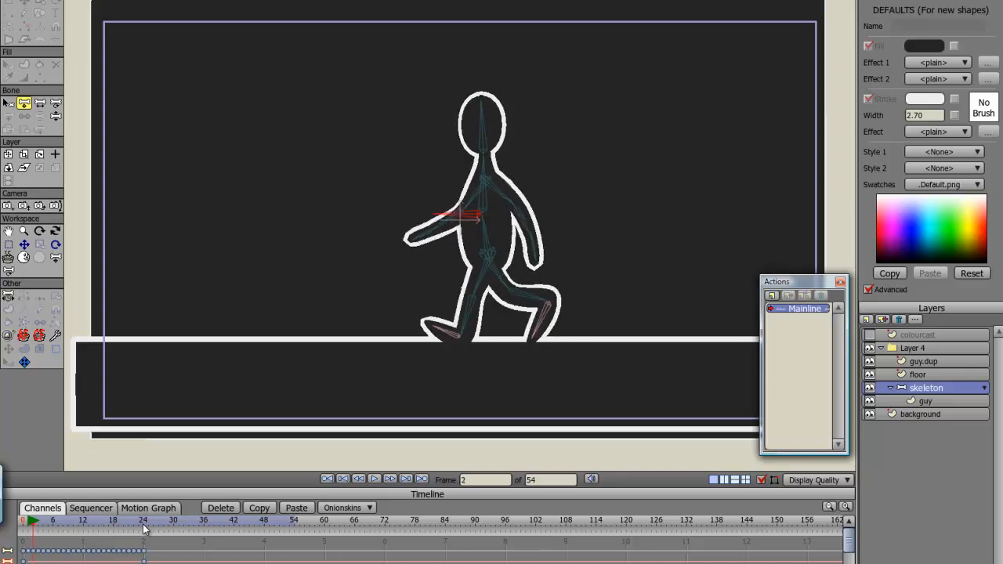
drag(28, 534, 143, 539)
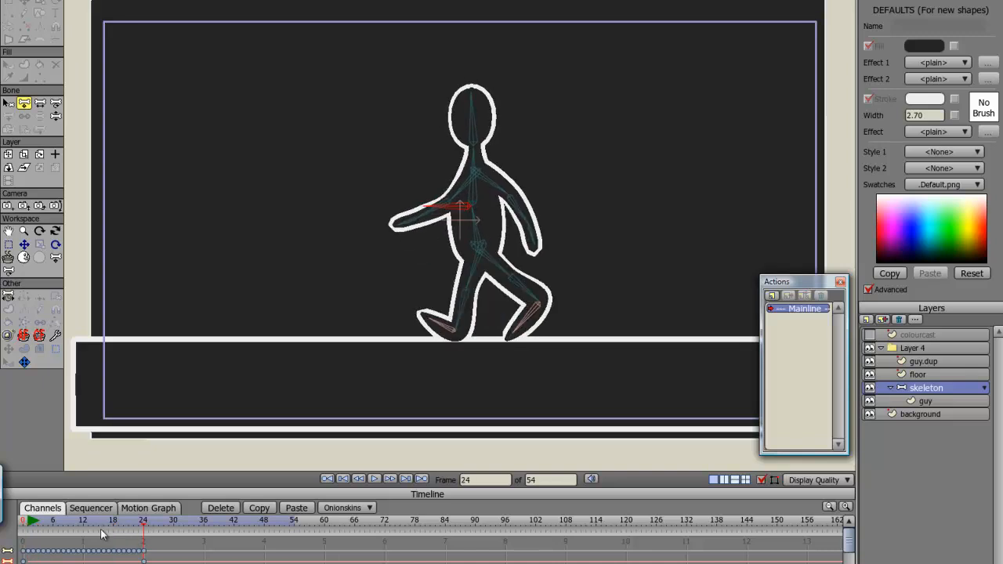
key(space)
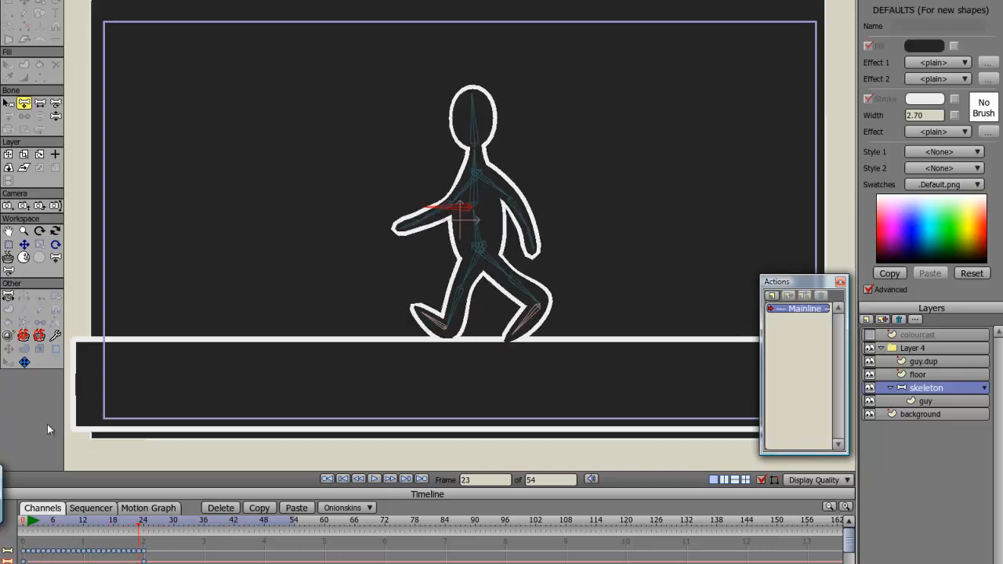
At frame 12, lower the body in the contact pose and lean the torso slightly backward.
click(83, 526)
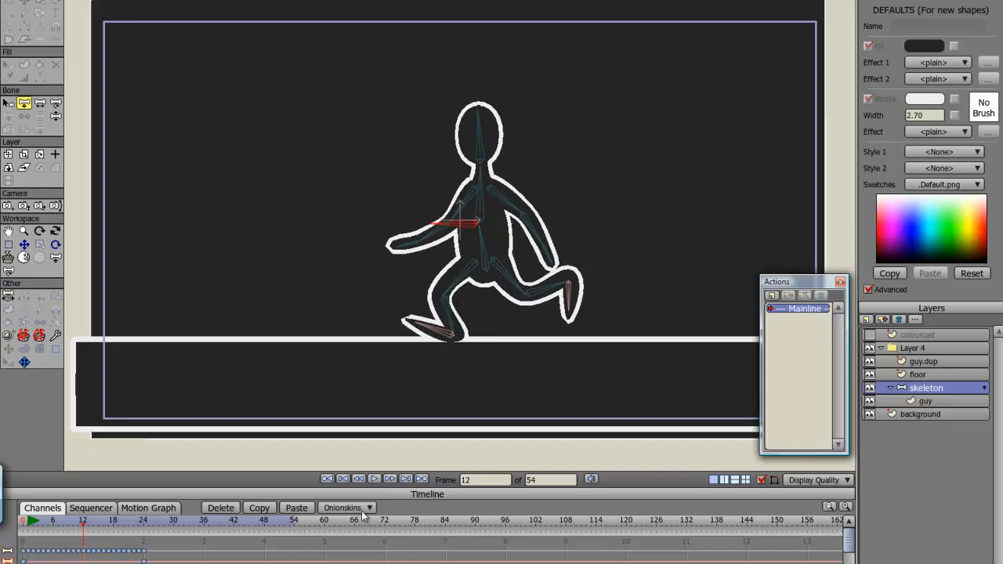
drag(519, 271, 524, 273)
key(z)
key(r)
key(ctrl+z)
key(ctrl+z)
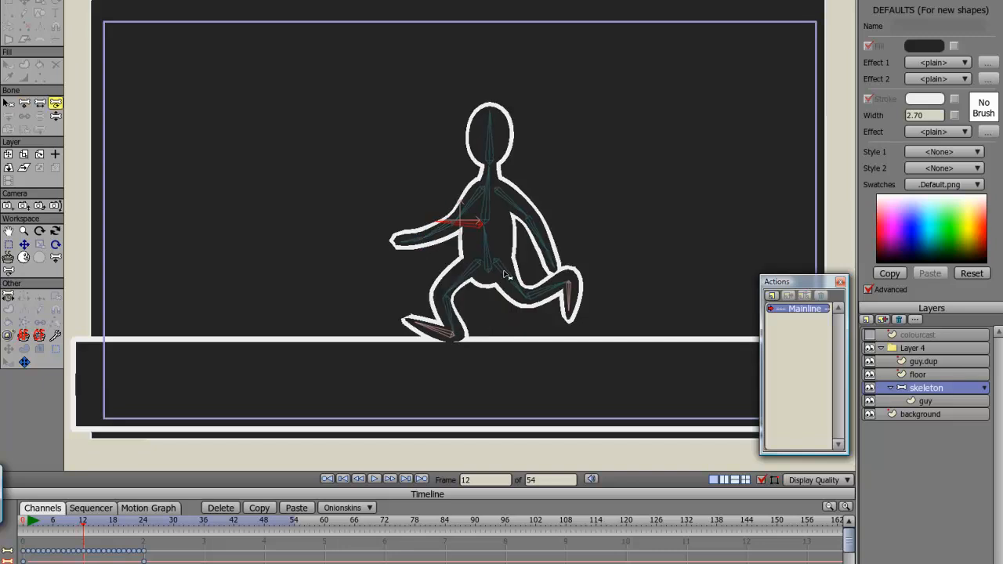
drag(472, 279, 461, 309)
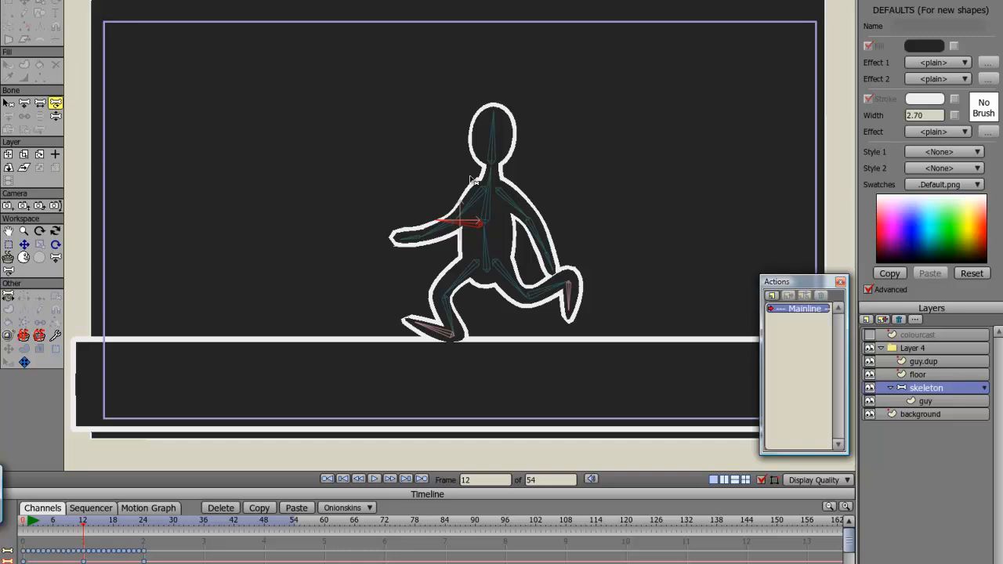
Step back and forth through the walk cycle's frames to examine how the body moves between the key poses.
key(Left)
key(Left)
key(Left)
key(Left)
key(Left)
key(Left)
key(Left)
key(Left)
key(Left)
key(Left)
key(Right)
key(Right)
key(Right)
key(Right)
key(Right)
key(Right)
key(Right)
key(Right)
key(Right)
key(Right)
key(Right)
key(Left)
key(Left)
key(Left)
key(Left)
key(Left)
key(Left)
key(Left)
key(Left)
key(Left)
key(Left)
key(Right)
key(Right)
key(Right)
key(Right)
key(Right)
key(Right)
key(Right)
key(Right)
key(Right)
key(Right)
key(Right)
key(Right)
key(Right)
key(Right)
key(Right)
key(Right)
key(Right)
key(Right)
key(Right)
key(Right)
key(Right)
Use the Manipulate Bones tool to arch the upper body backward at frames 6 and 18 and curve it forward at frame 12.
click(28, 526)
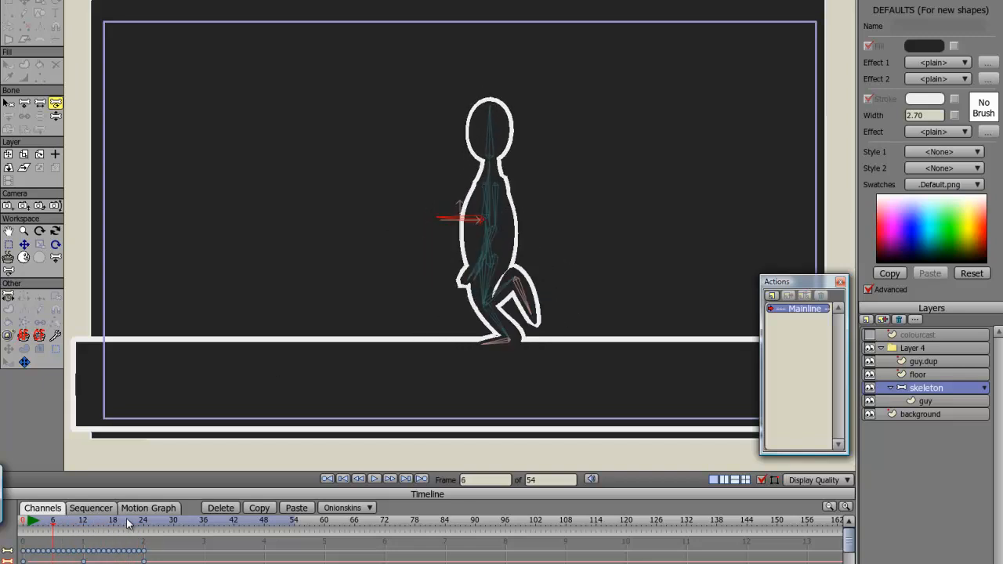
key(t)
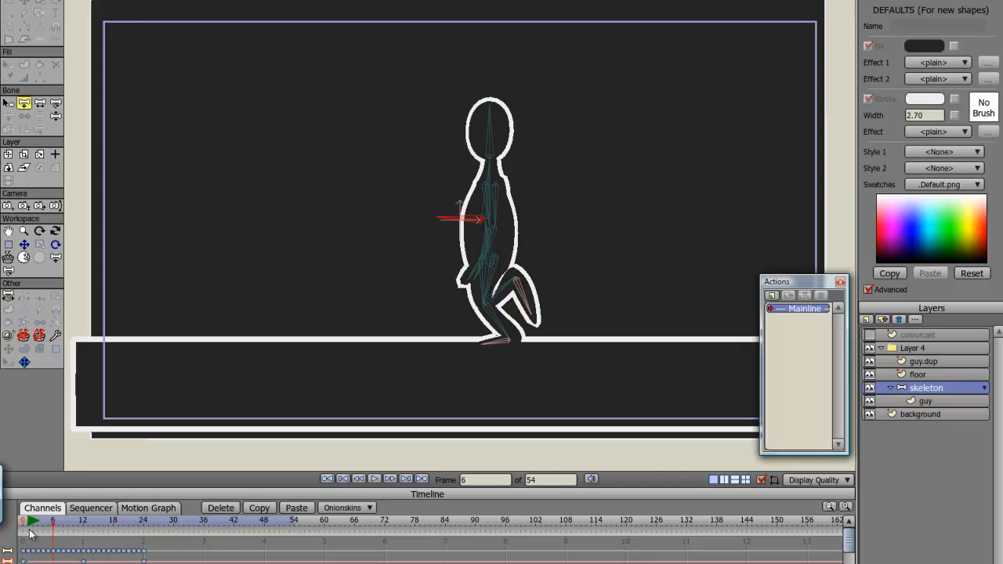
key(r)
key(z)
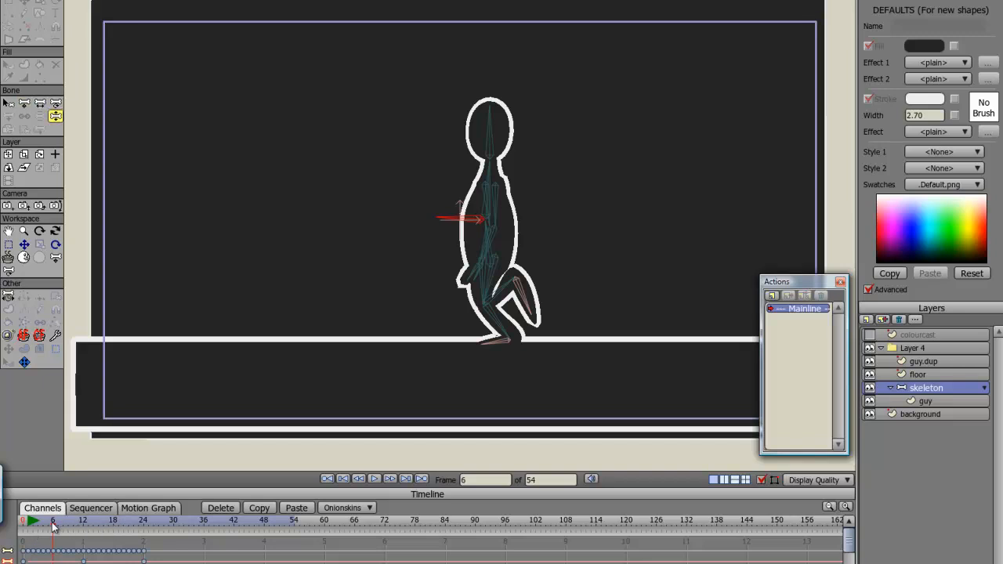
drag(489, 168, 500, 168)
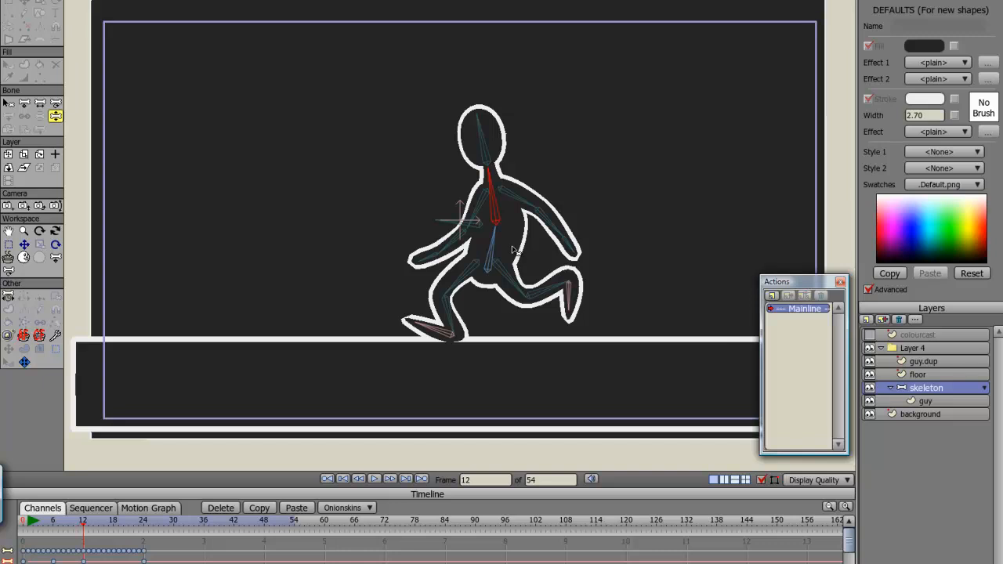
click(112, 522)
drag(487, 166, 497, 168)
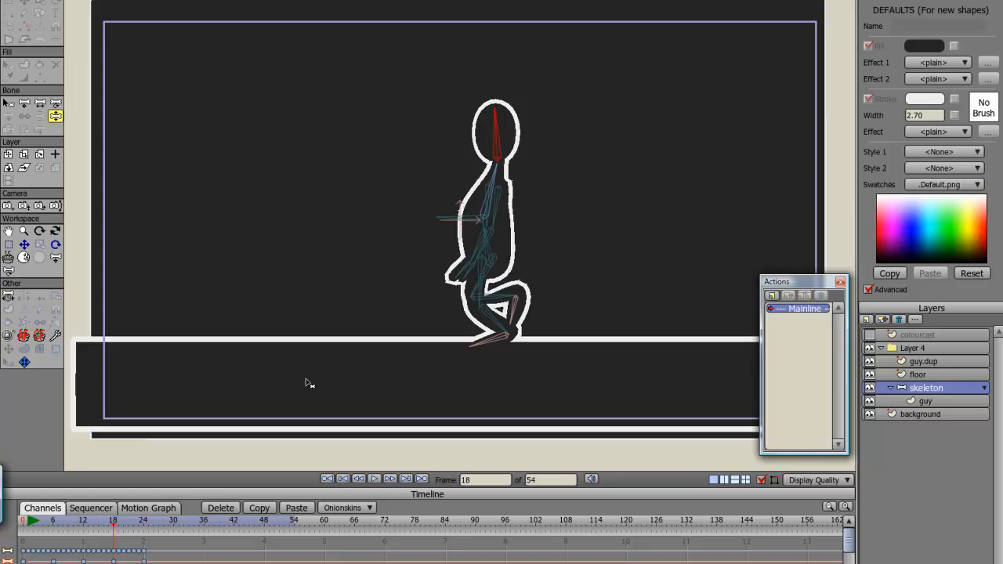
Step back from frame 18 through frame 12 to frame 6 to check the torso and head bends.
key(Left)
key(Left)
key(Left)
key(Left)
key(Left)
key(Left)
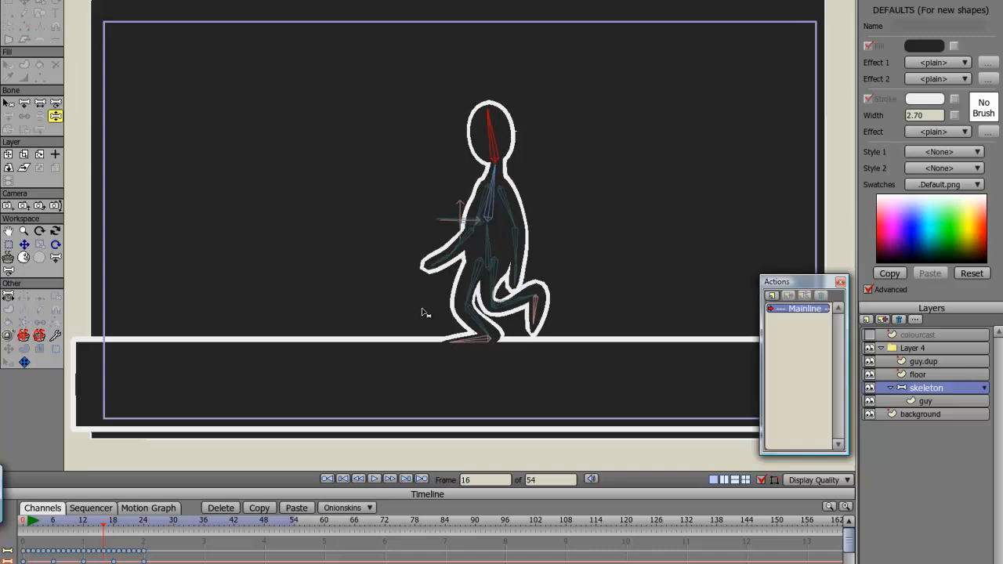
key(ctrl+v)
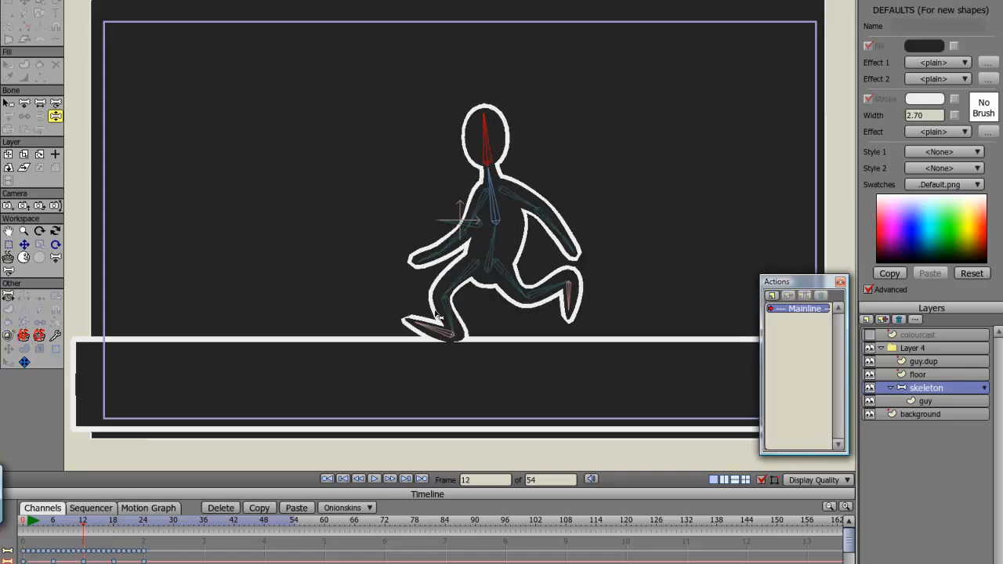
key(Left)
key(Left)
key(Left)
key(Left)
key(Left)
key(Left)
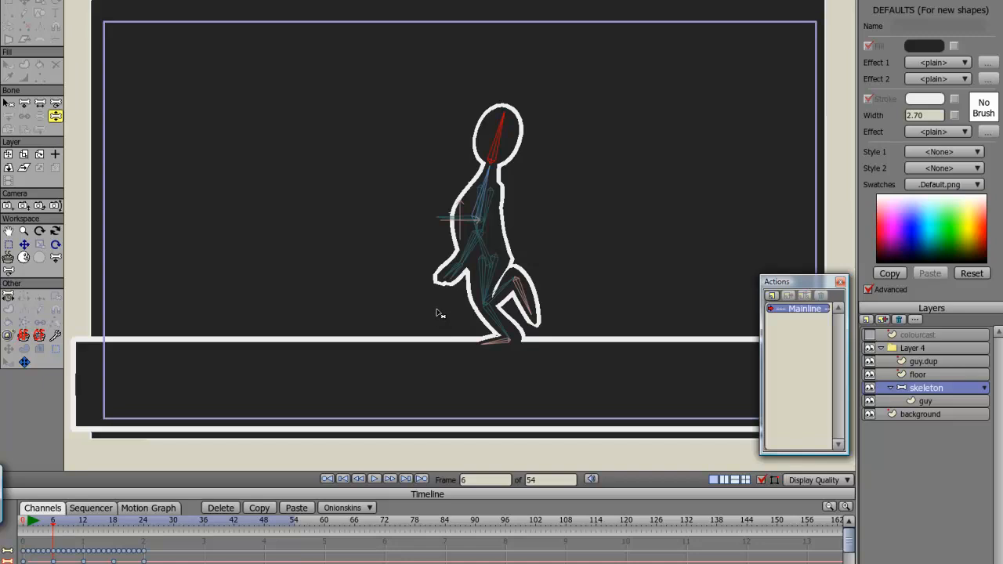
Duplicate the walk cycle's keyframes starting at frame 24 so the animation repeats through frame 48.
key(ctrl+v)
click(32, 558)
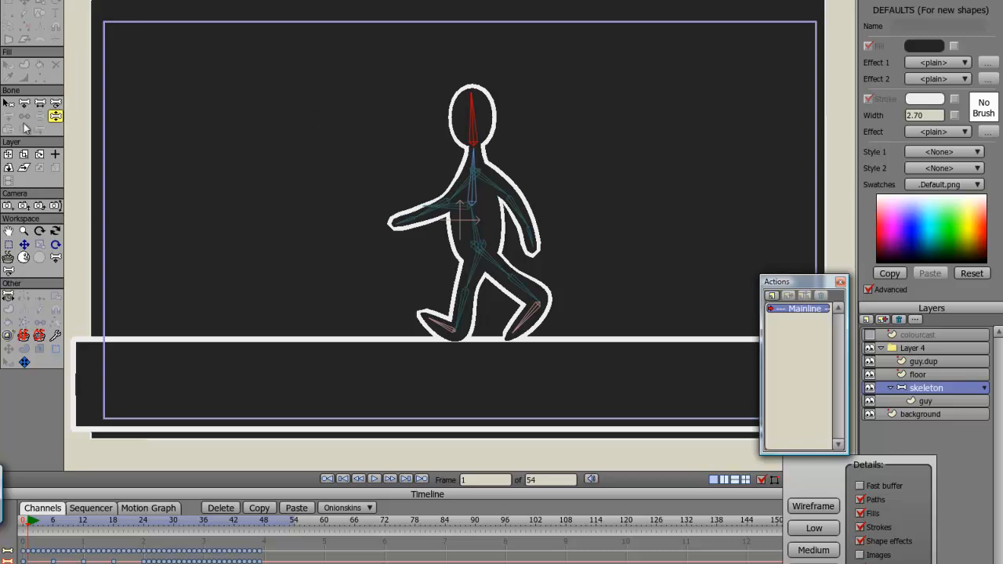
click(142, 525)
Play the repeated walk cycle to check its motion, and return to frame 1.
key(space)
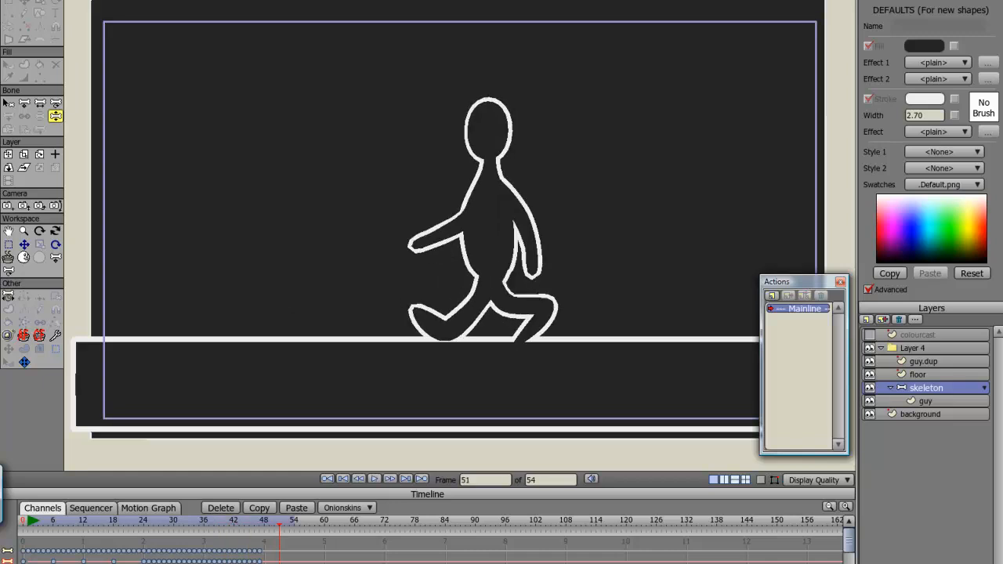
key(space)
key(space)
click(31, 533)
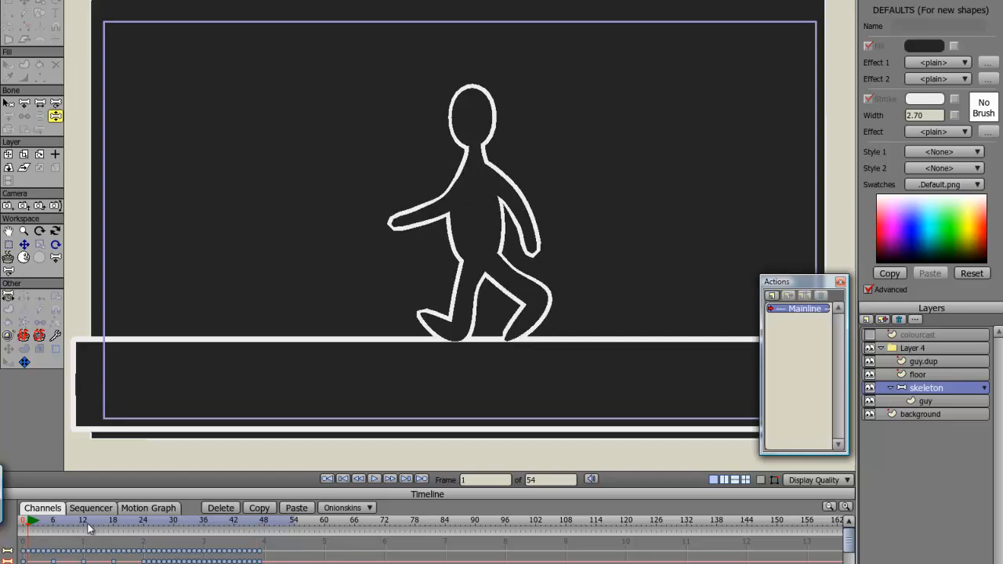